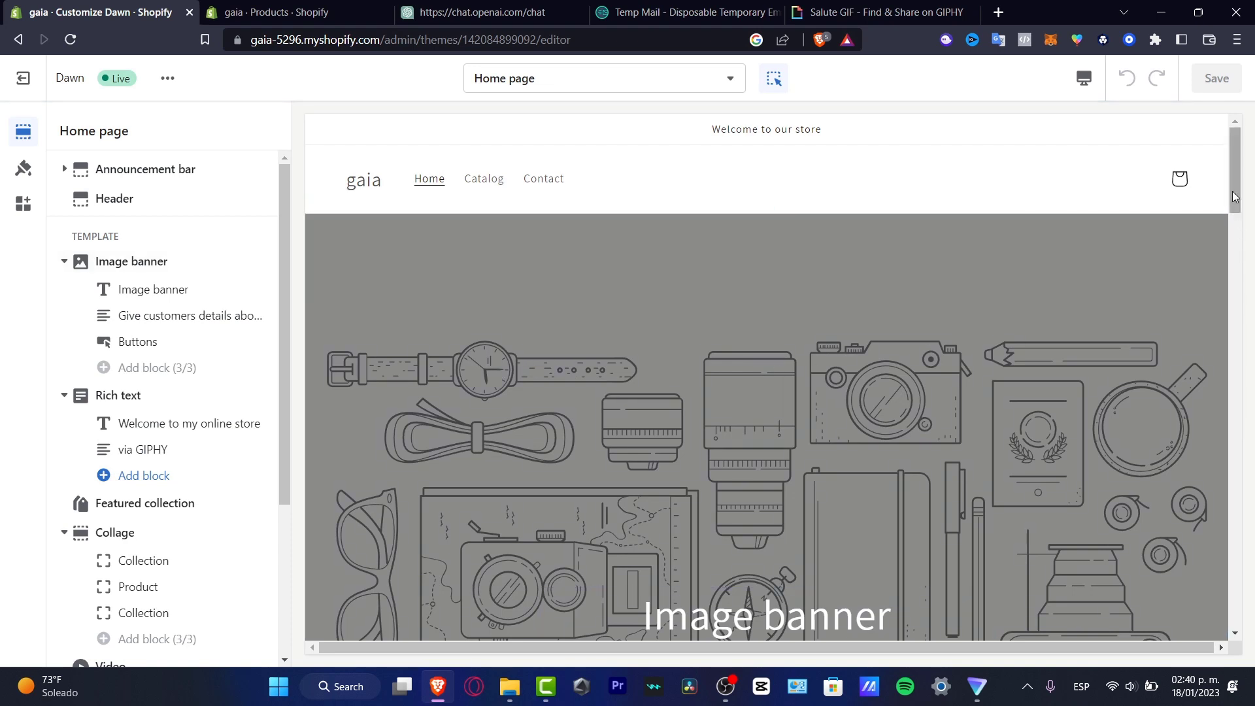
- Open the home page's Add section list and expand it to show more section types
{"action": "left_click_drag", "start_coordinate": [1236, 198], "coordinate": [1244, 215]}
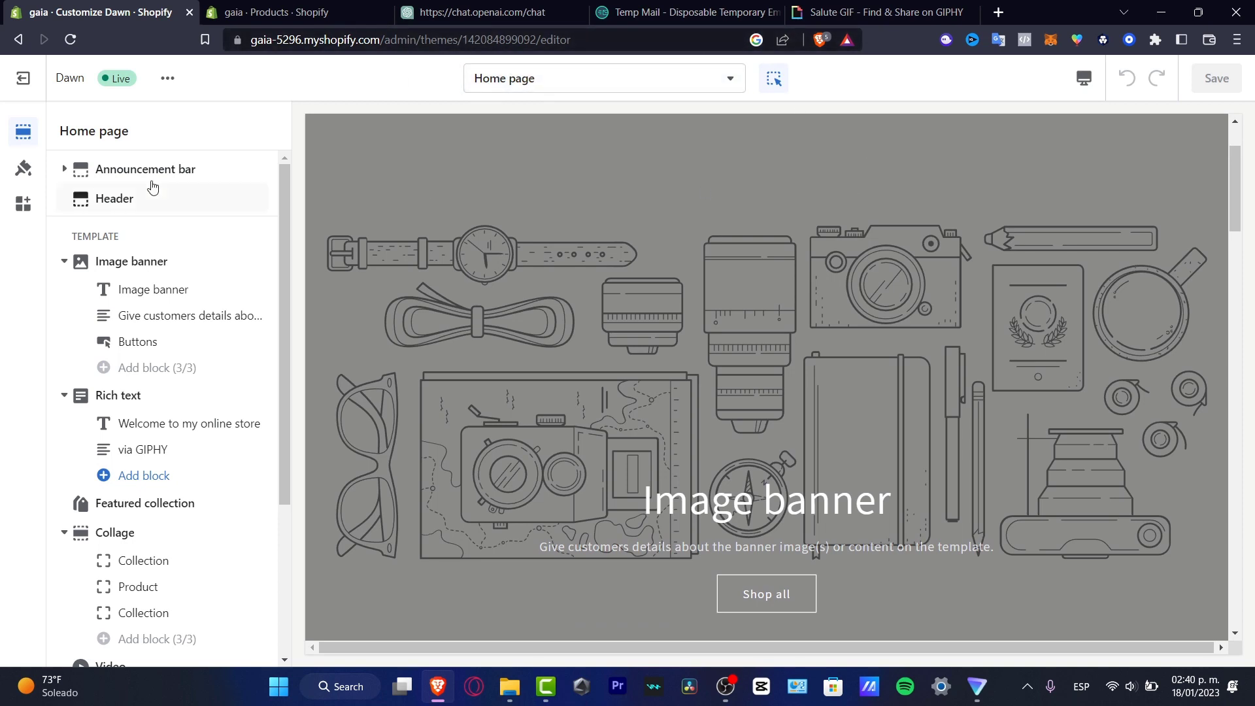
{"action": "left_click_drag", "start_coordinate": [280, 221], "coordinate": [290, 484]}
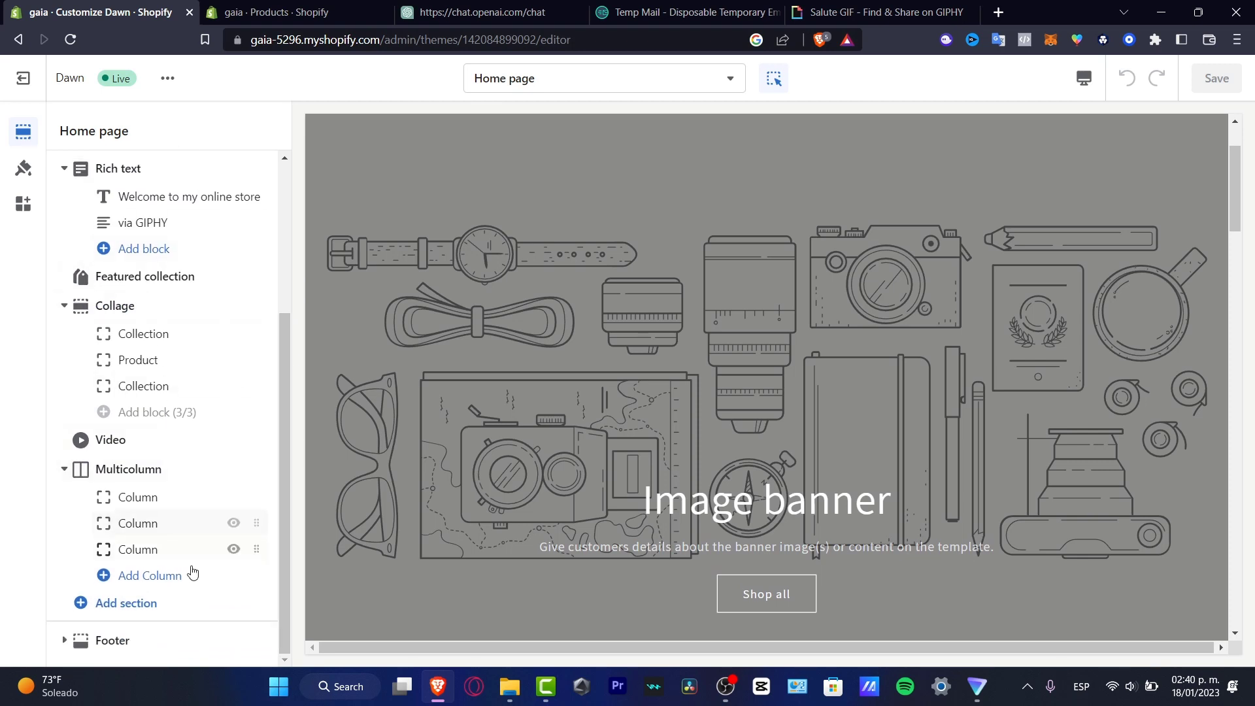
{"action": "left_click", "coordinate": [135, 606]}
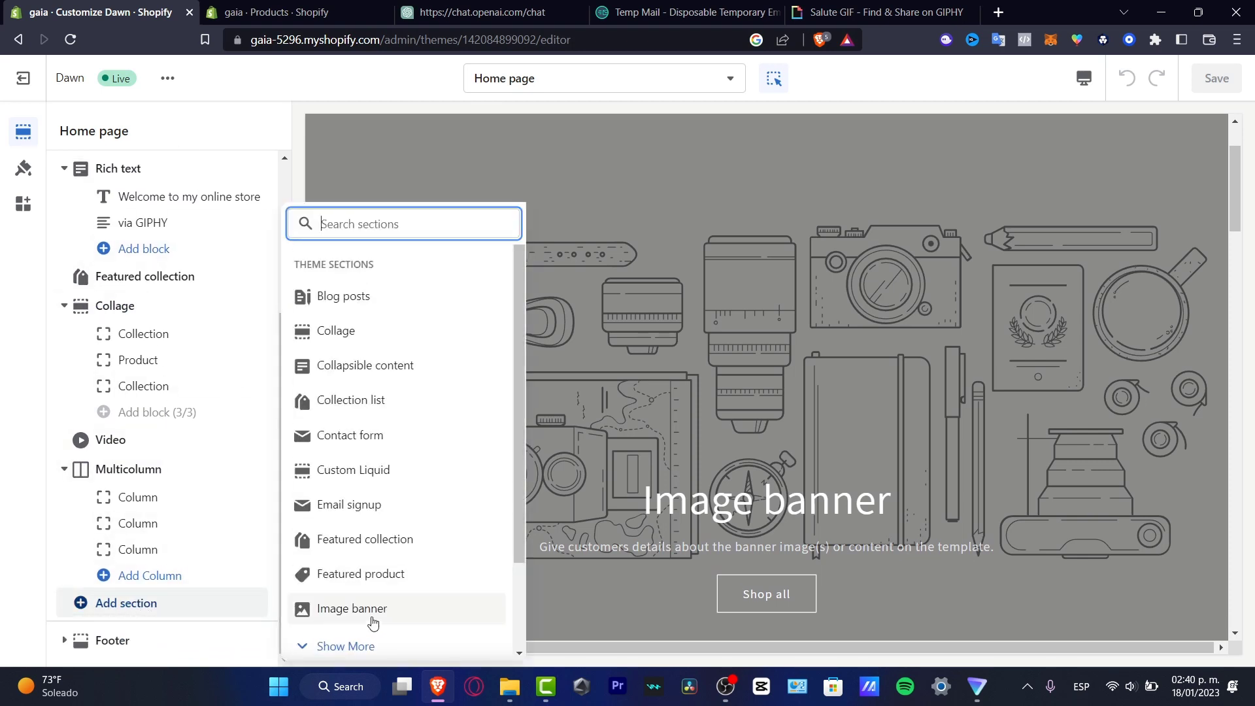
{"action": "left_click_drag", "start_coordinate": [523, 466], "coordinate": [525, 602]}
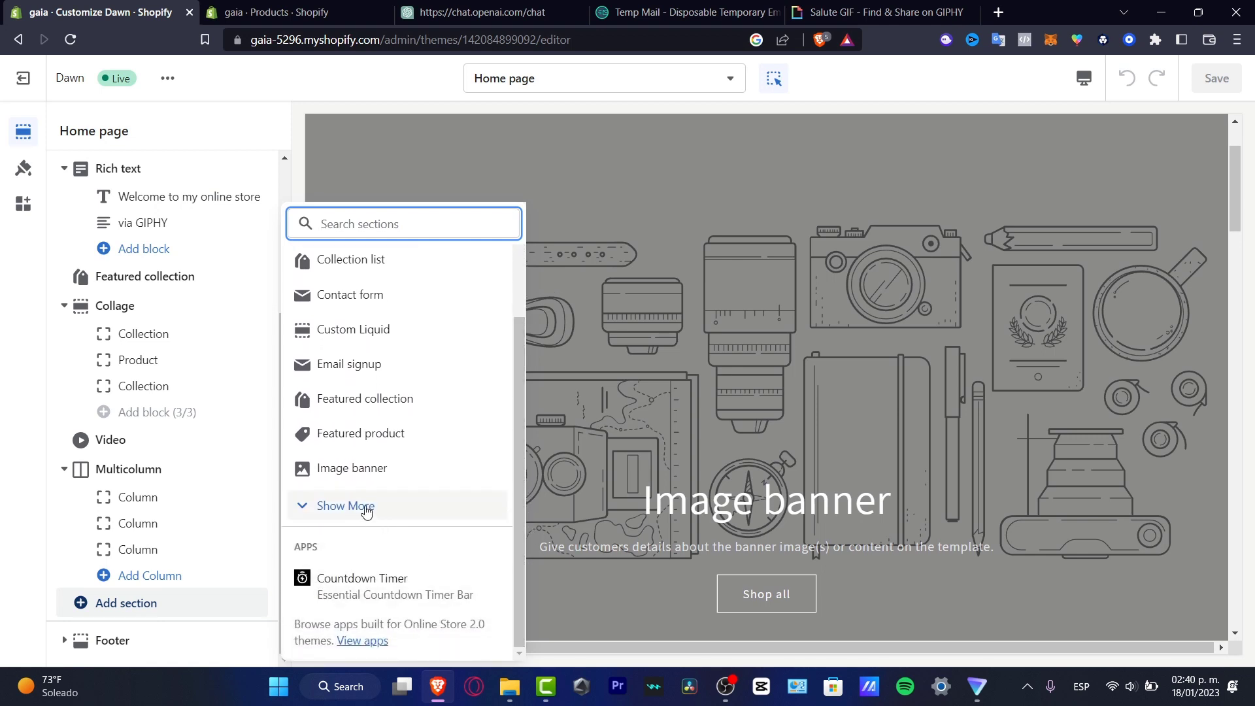
{"action": "left_click", "coordinate": [390, 509]}
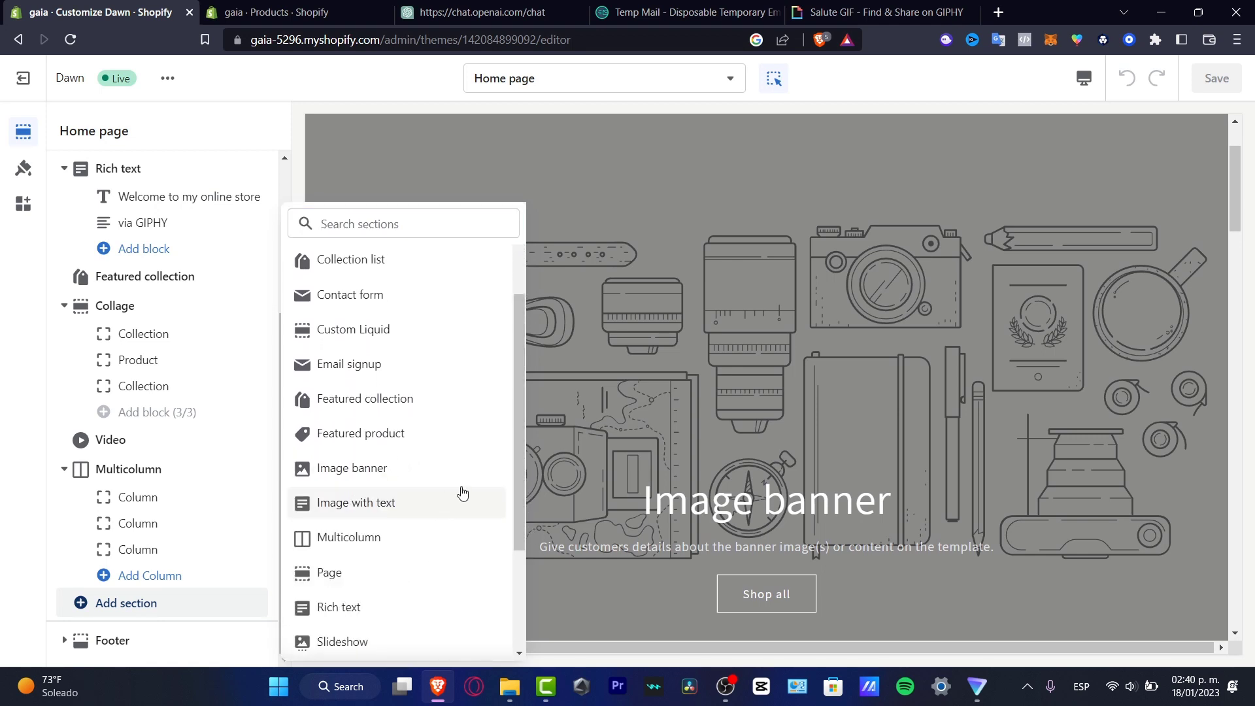
{"action": "mouse_move", "coordinate": [520, 457]}
{"action": "left_mouse_down"}
{"action": "mouse_move", "coordinate": [523, 578]}
{"action": "mouse_move", "coordinate": [493, 327]}
{"action": "left_mouse_up"}
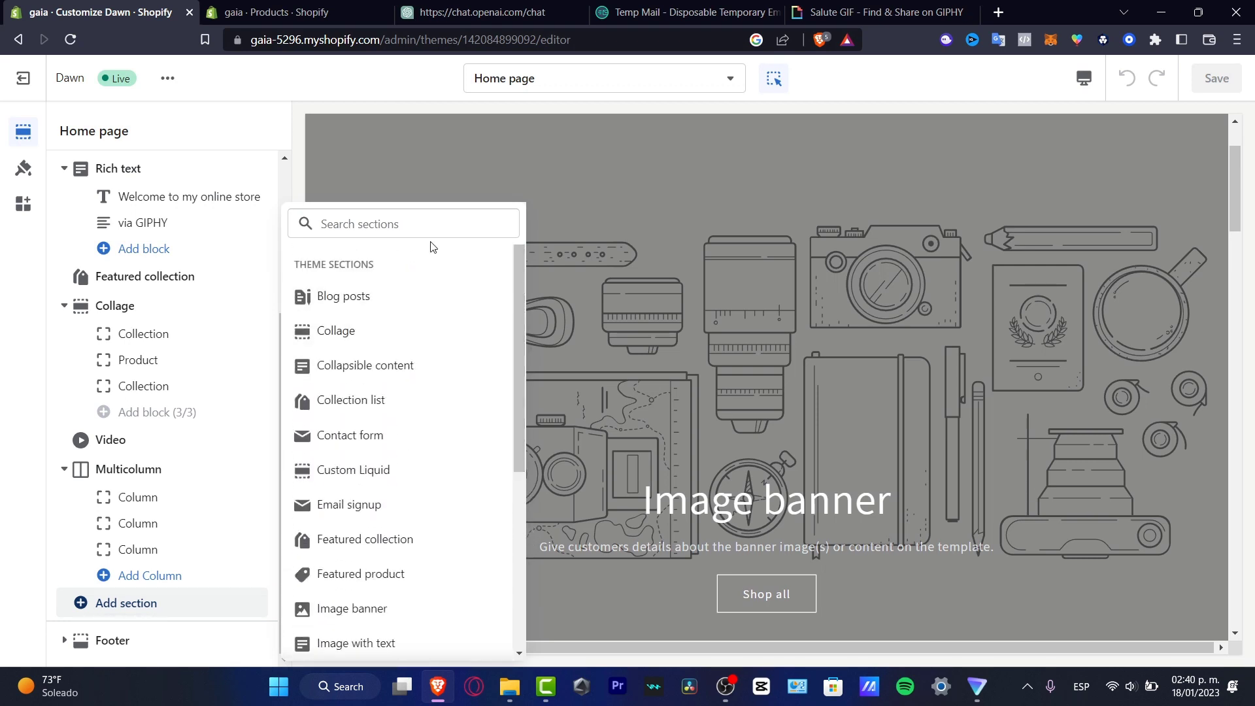
- Search the sections for 'socials', then clear the search and scroll the full list
{"action": "left_click", "coordinate": [392, 229]}
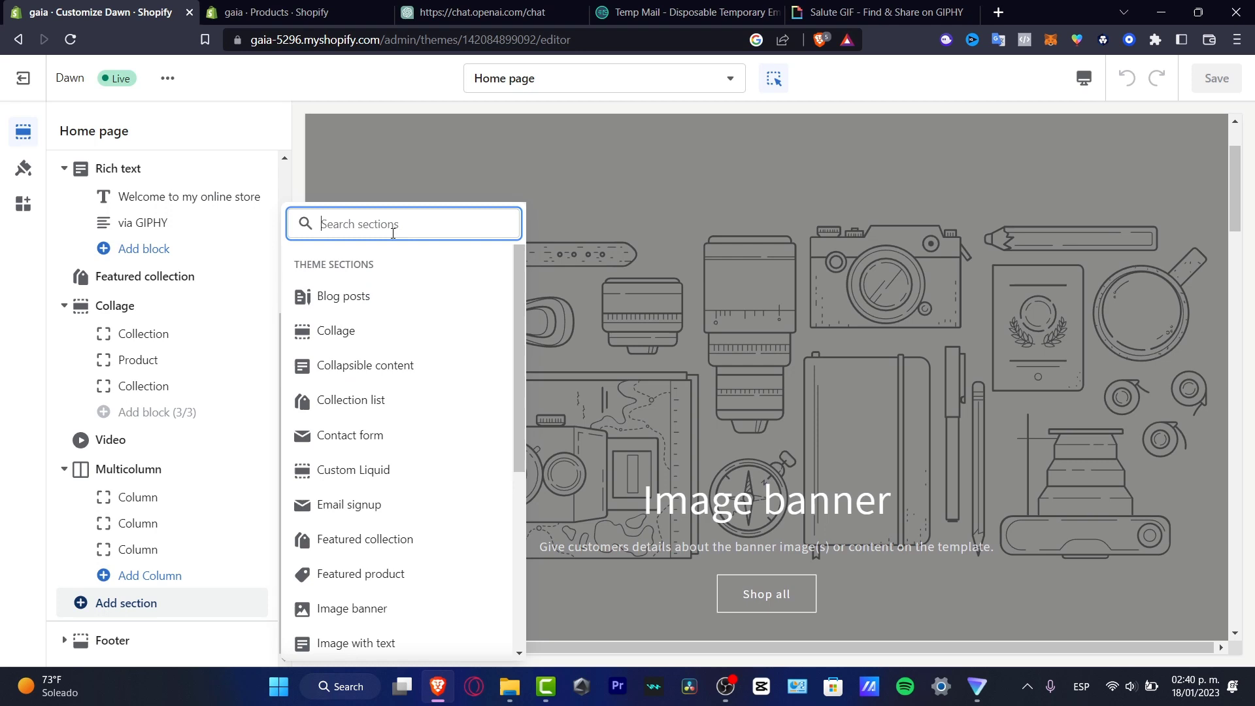
{"action": "type", "text": "socials"}
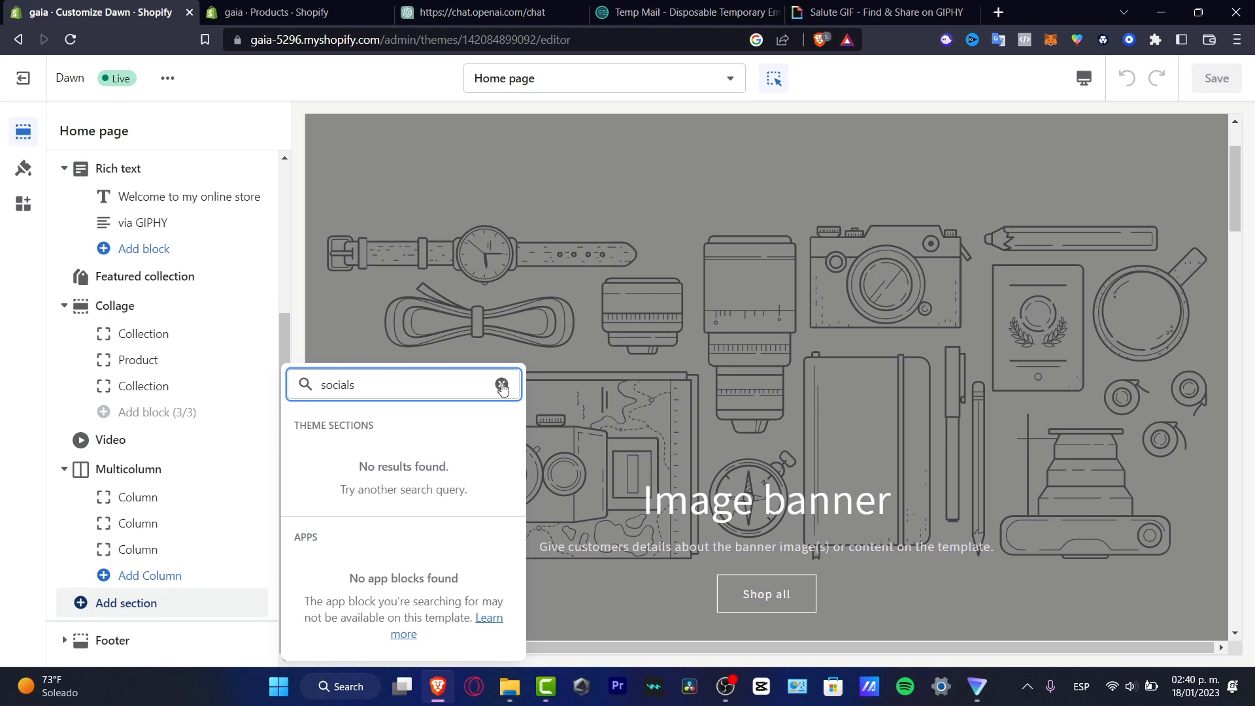
{"action": "left_click", "coordinate": [502, 385]}
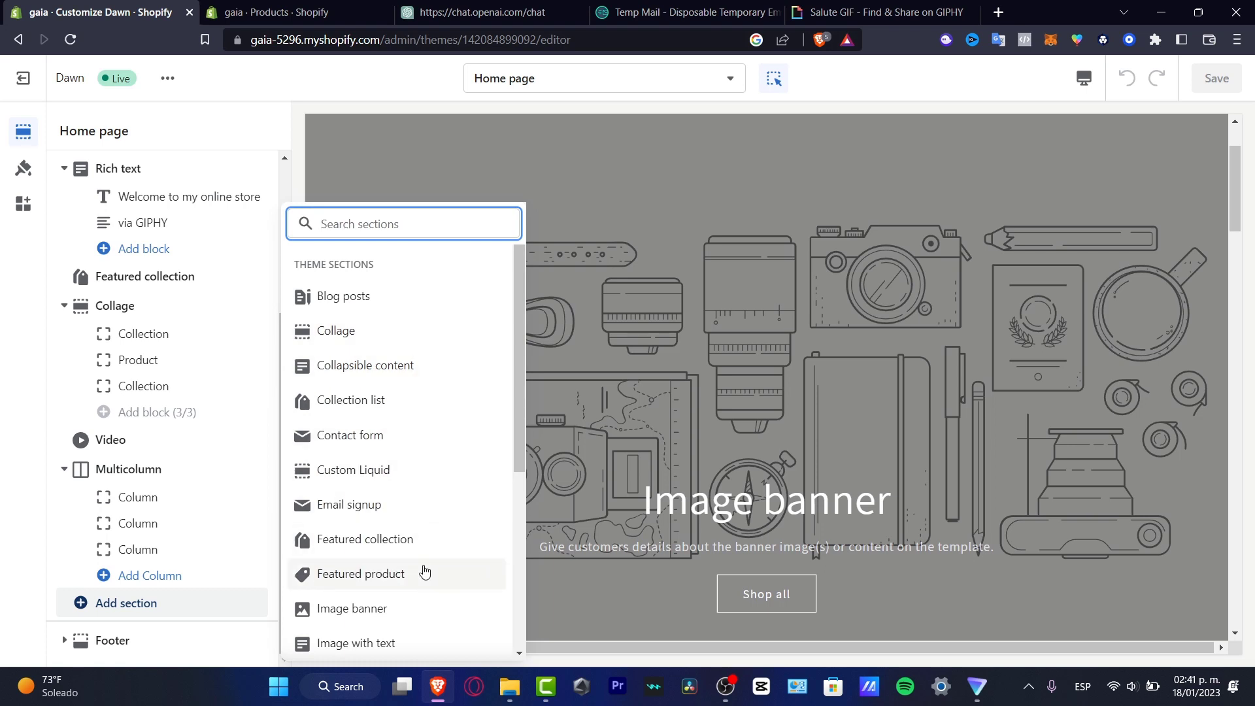
{"action": "scroll", "coordinate": [448, 602], "scroll_direction": "down", "scroll_amount": 3}
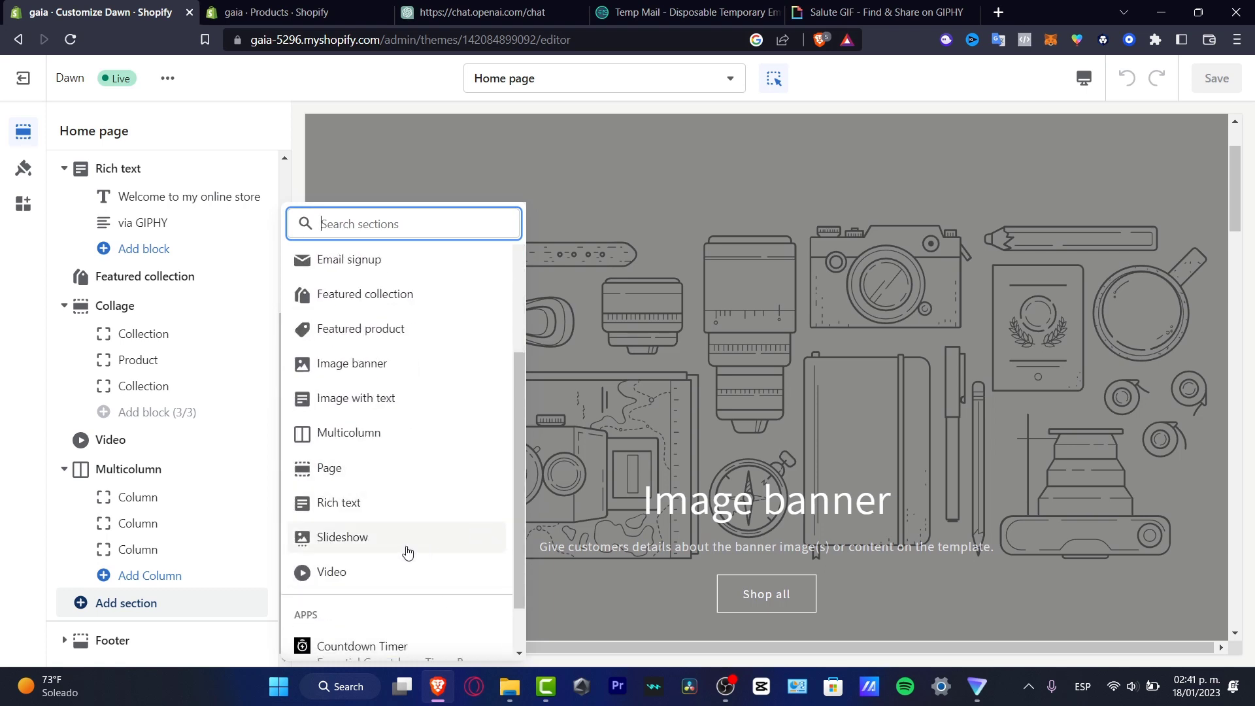
{"action": "scroll", "coordinate": [405, 550], "scroll_direction": "up", "scroll_amount": 3}
{"action": "scroll", "coordinate": [392, 458], "scroll_direction": "down", "scroll_amount": 3}
- Add a Rich text section and rename its button label to 'Instagram'
{"action": "left_click", "coordinate": [385, 509]}
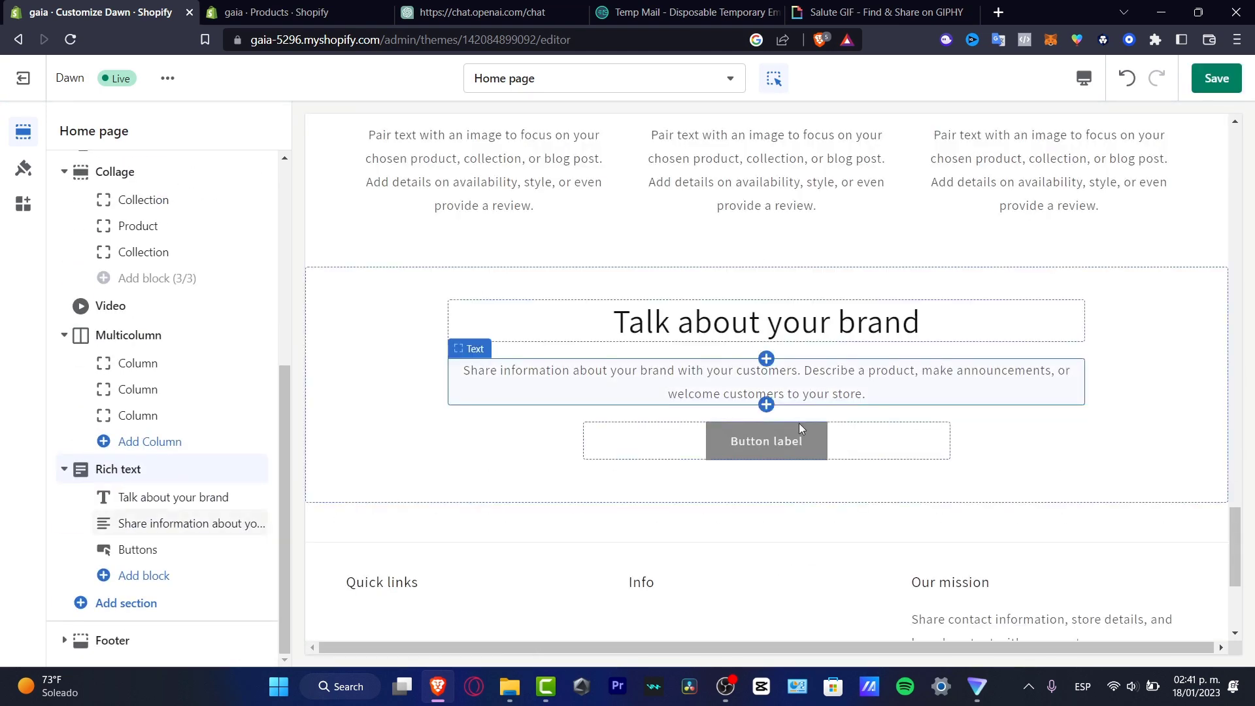
{"action": "left_click", "coordinate": [808, 445]}
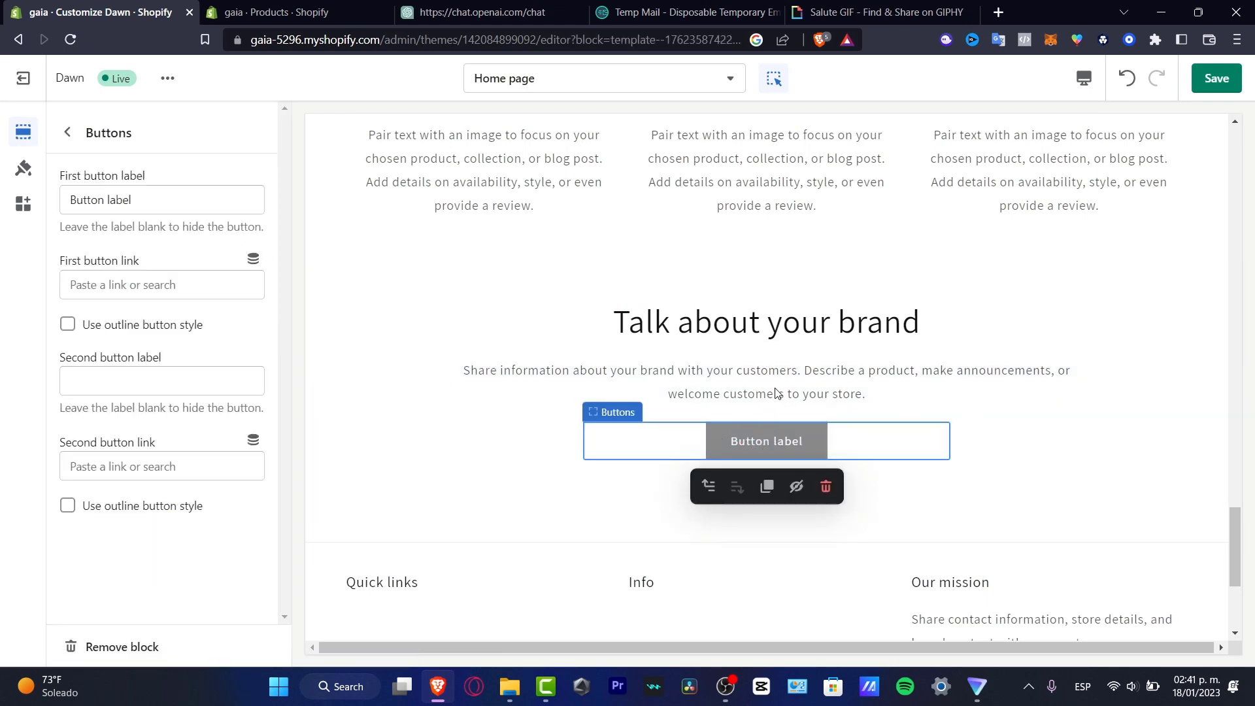
{"action": "double_click", "coordinate": [149, 207]}
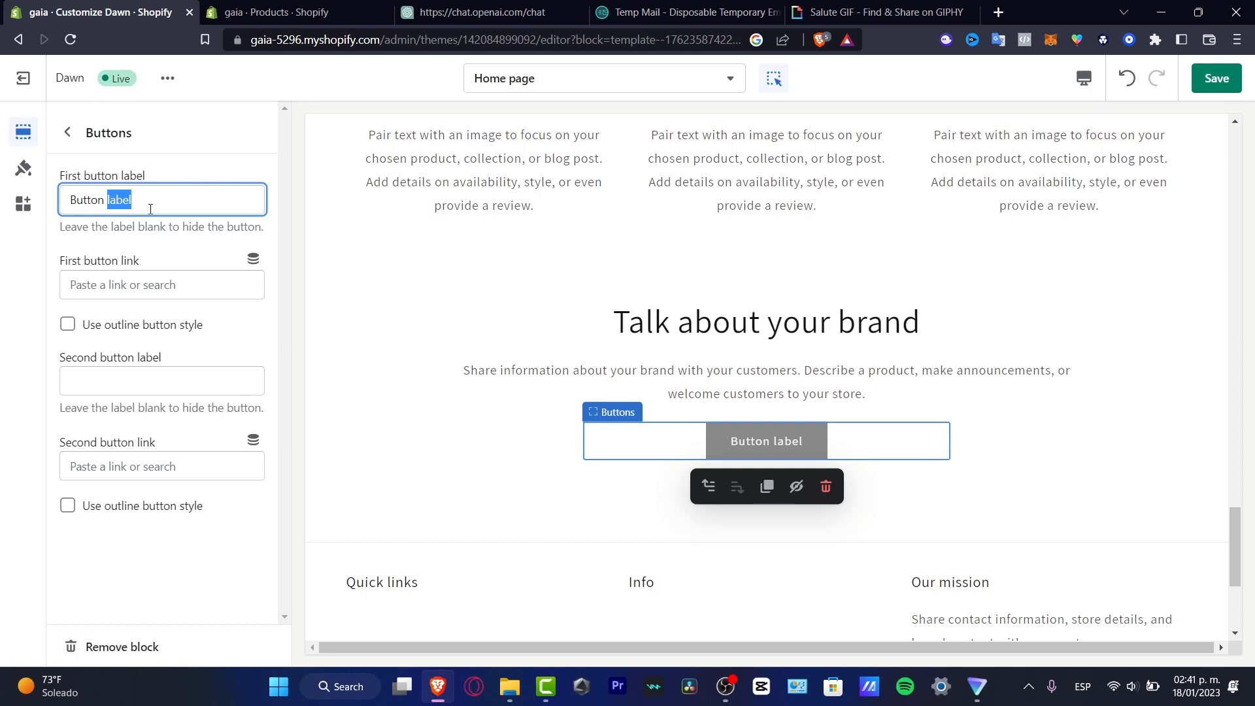
{"action": "key", "text": "BackSpace"}
{"action": "key", "text": "BackSpace"}
{"action": "key", "text": "BackSpace"}
{"action": "key", "text": "BackSpace"}
{"action": "key", "text": "BackSpace"}
{"action": "key", "text": "BackSpace"}
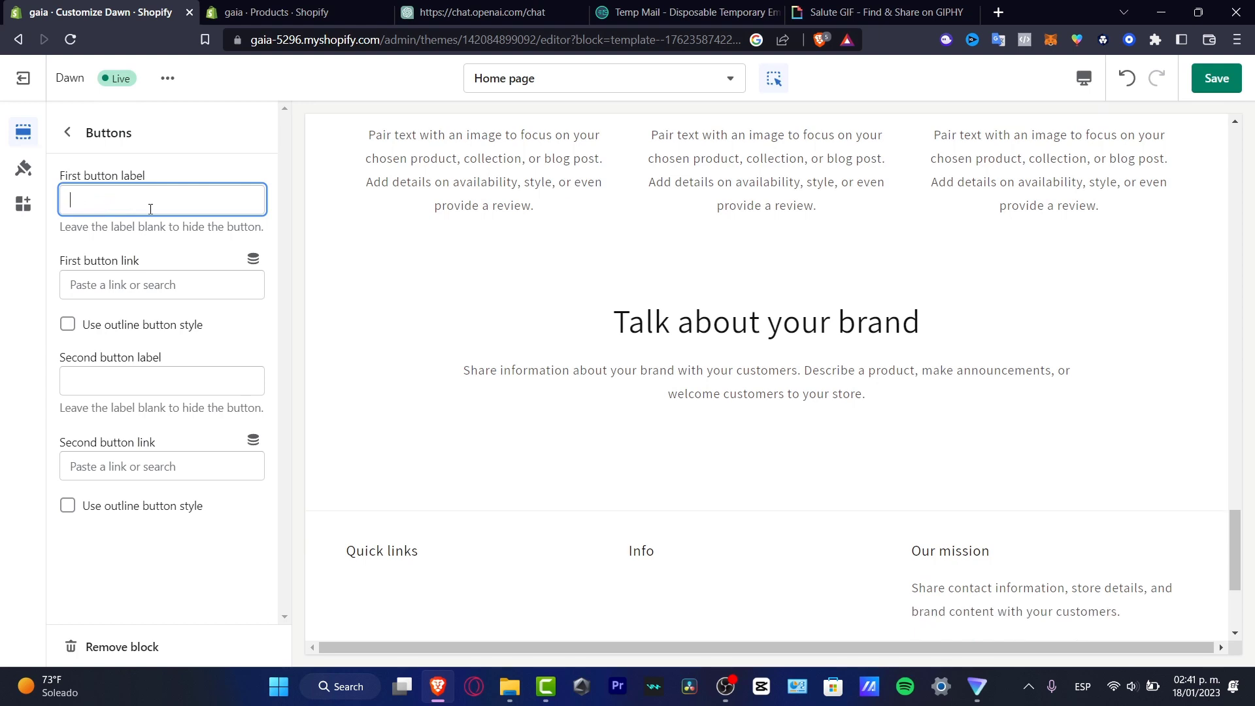
{"action": "type", "text": "Instagram"}
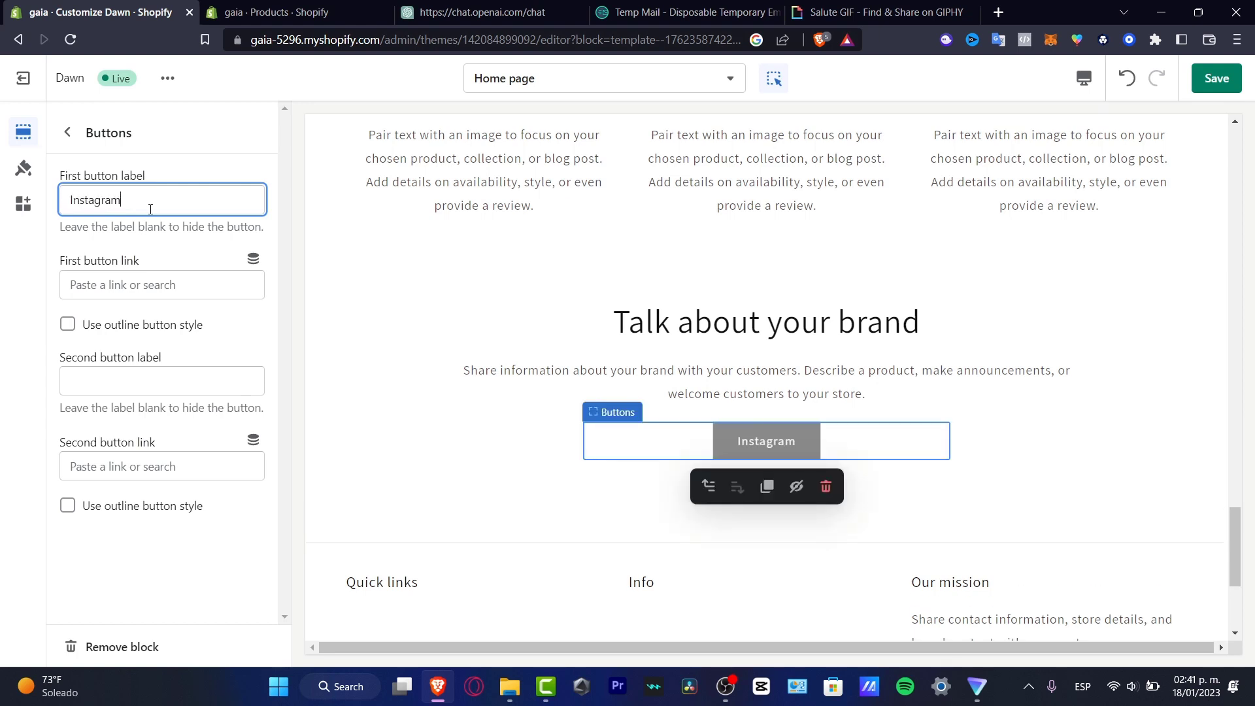
- Try the button's link and outline-style options, leaving outline style off
{"action": "left_click", "coordinate": [152, 285]}
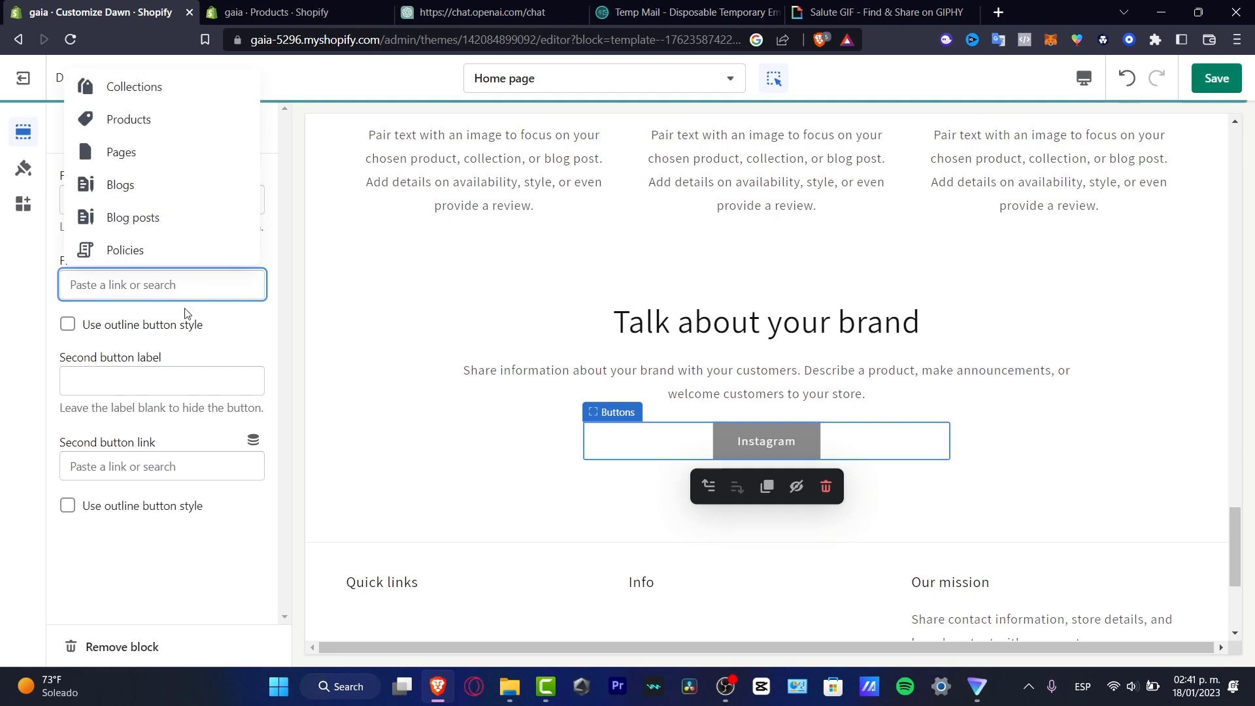
{"action": "left_click", "coordinate": [179, 320]}
{"action": "left_click", "coordinate": [169, 325]}
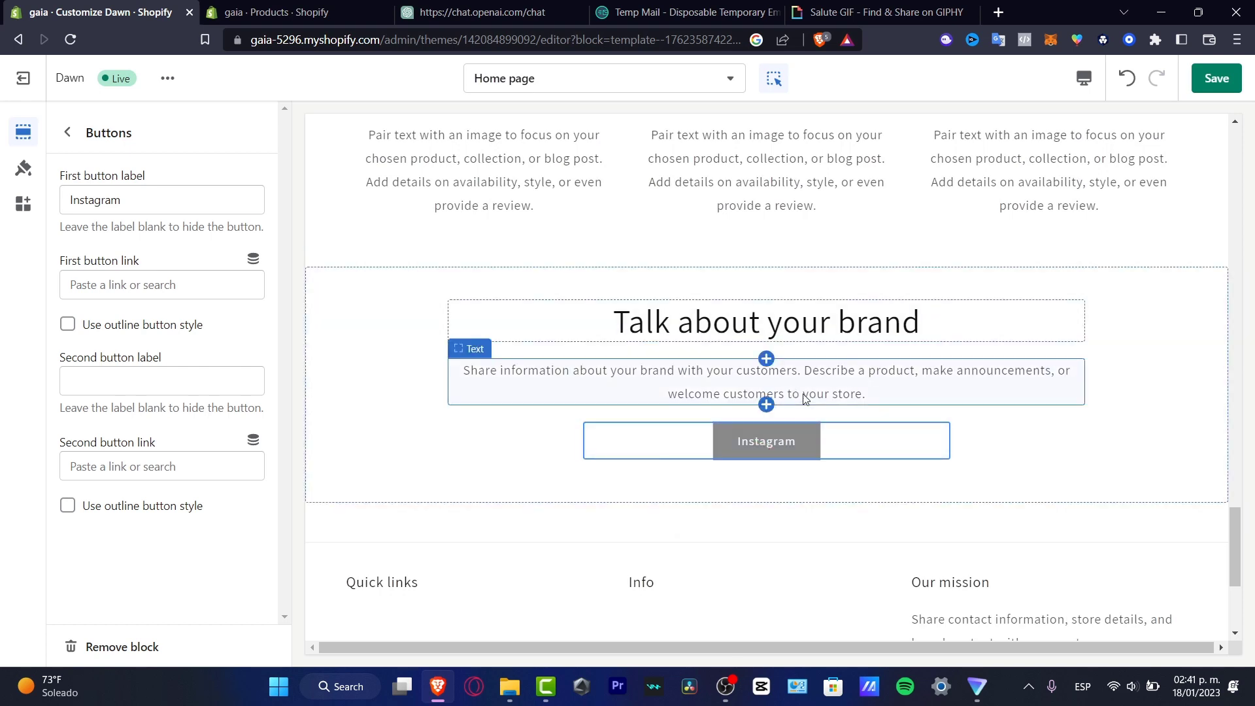
- Open the footer Quick links menu options, then exit the theme editor
{"action": "scroll", "coordinate": [805, 399], "scroll_direction": "down", "scroll_amount": 2}
{"action": "scroll", "coordinate": [894, 506], "scroll_direction": "down", "scroll_amount": 2}
{"action": "mouse_move", "coordinate": [483, 344]}
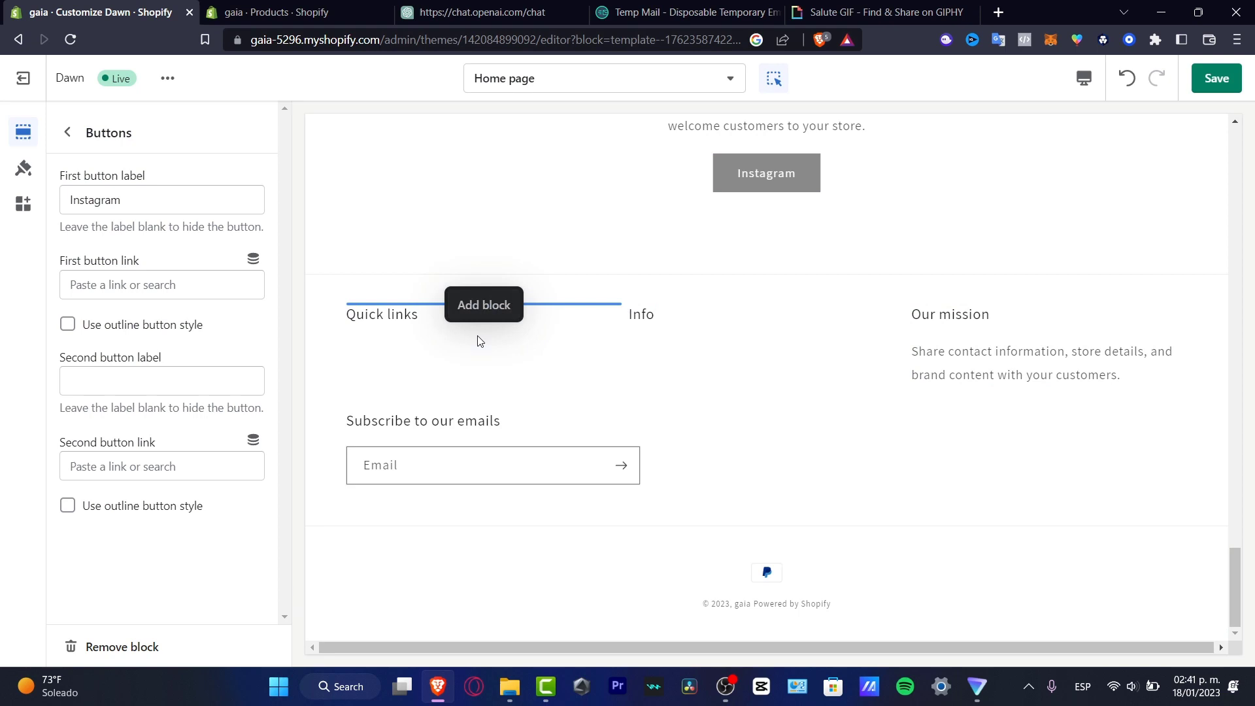
{"action": "left_click", "coordinate": [370, 372]}
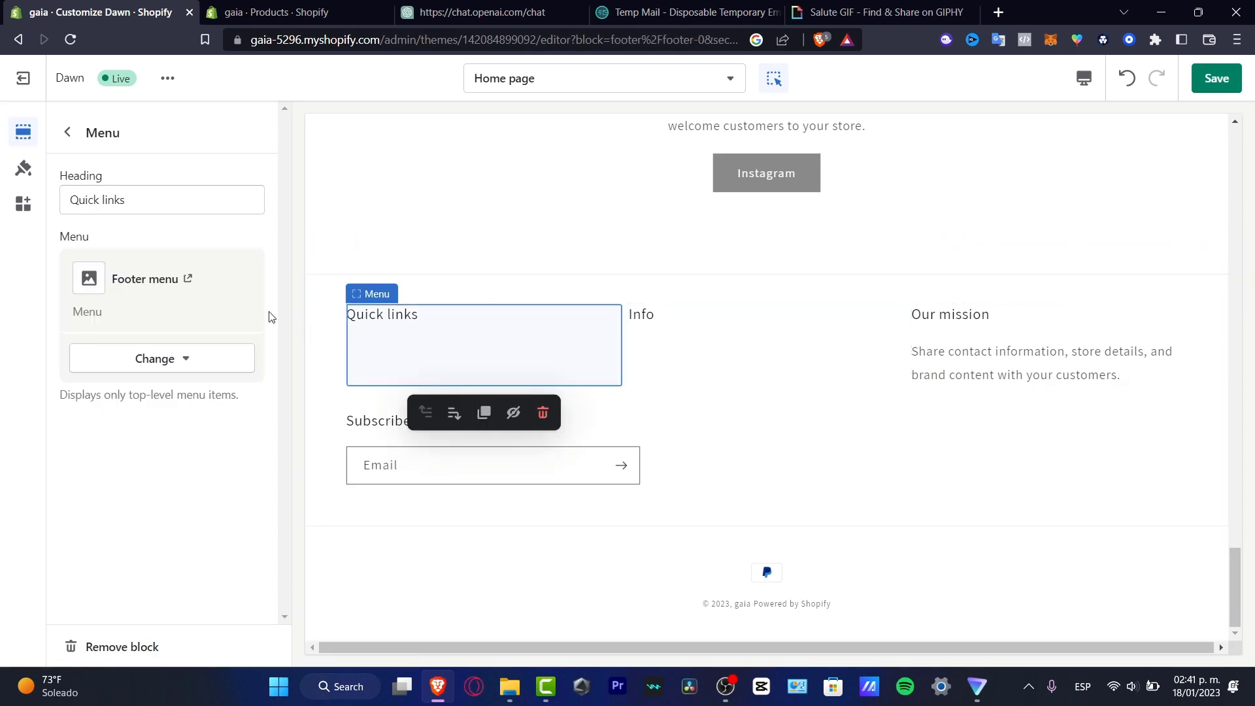
{"action": "left_click", "coordinate": [201, 359]}
{"action": "left_click", "coordinate": [199, 402]}
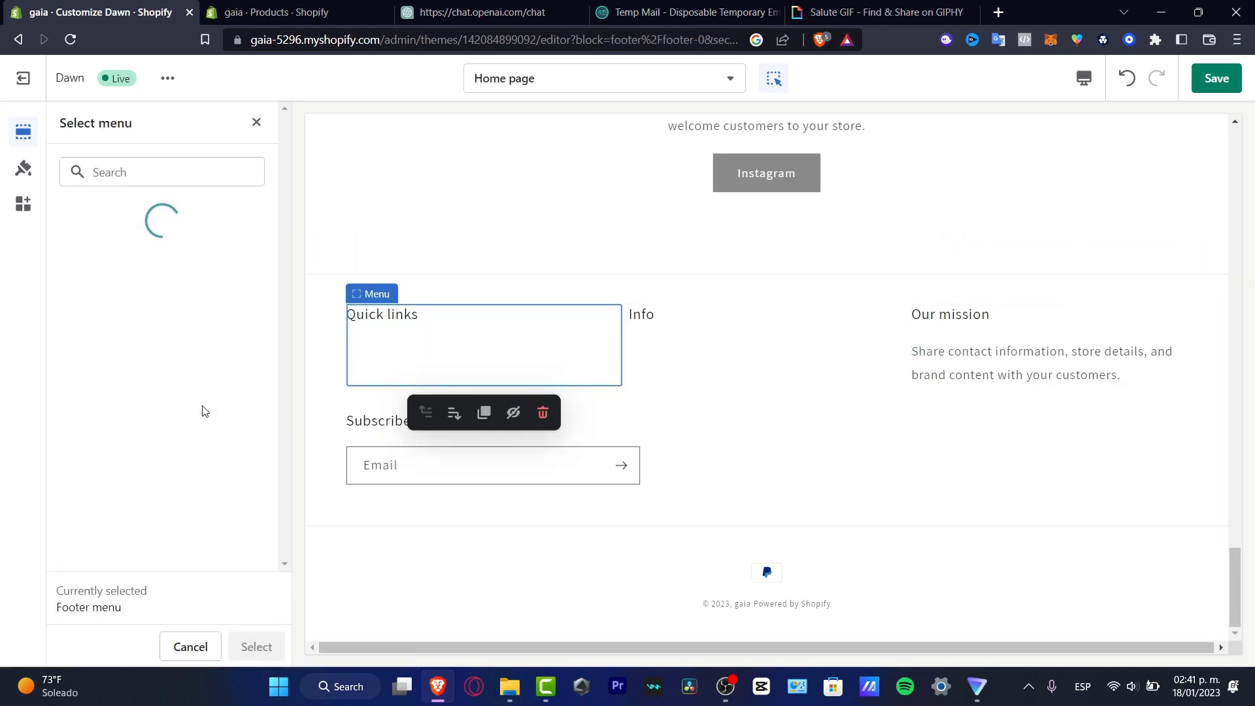
{"action": "left_click", "coordinate": [23, 78]}
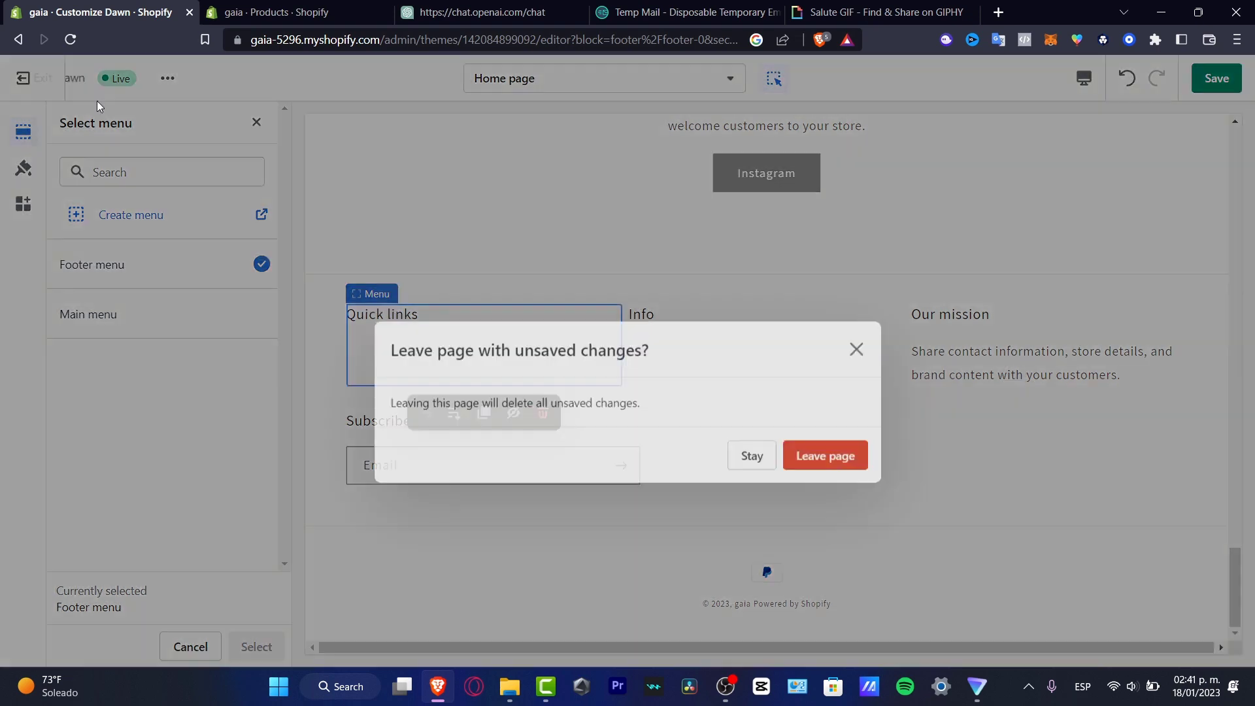
- Leave without saving and open the Contact page's empty Content editor under Pages
{"action": "left_click", "coordinate": [825, 415]}
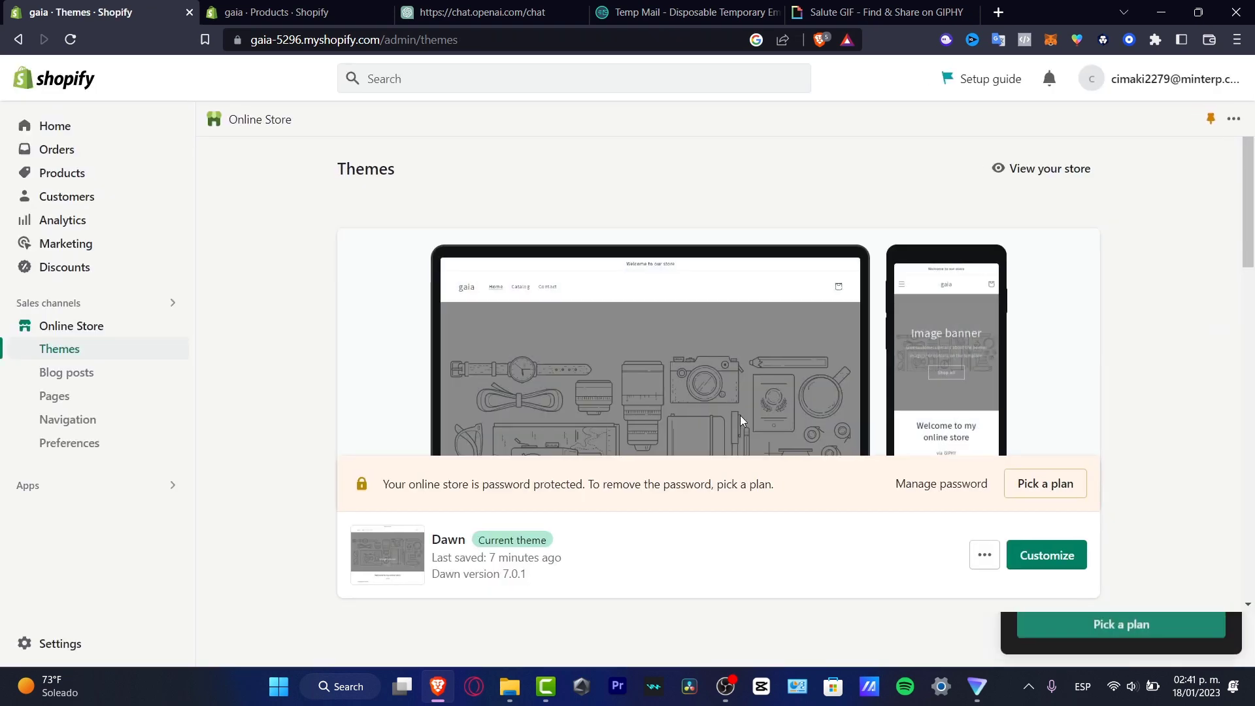
{"action": "left_click", "coordinate": [79, 405]}
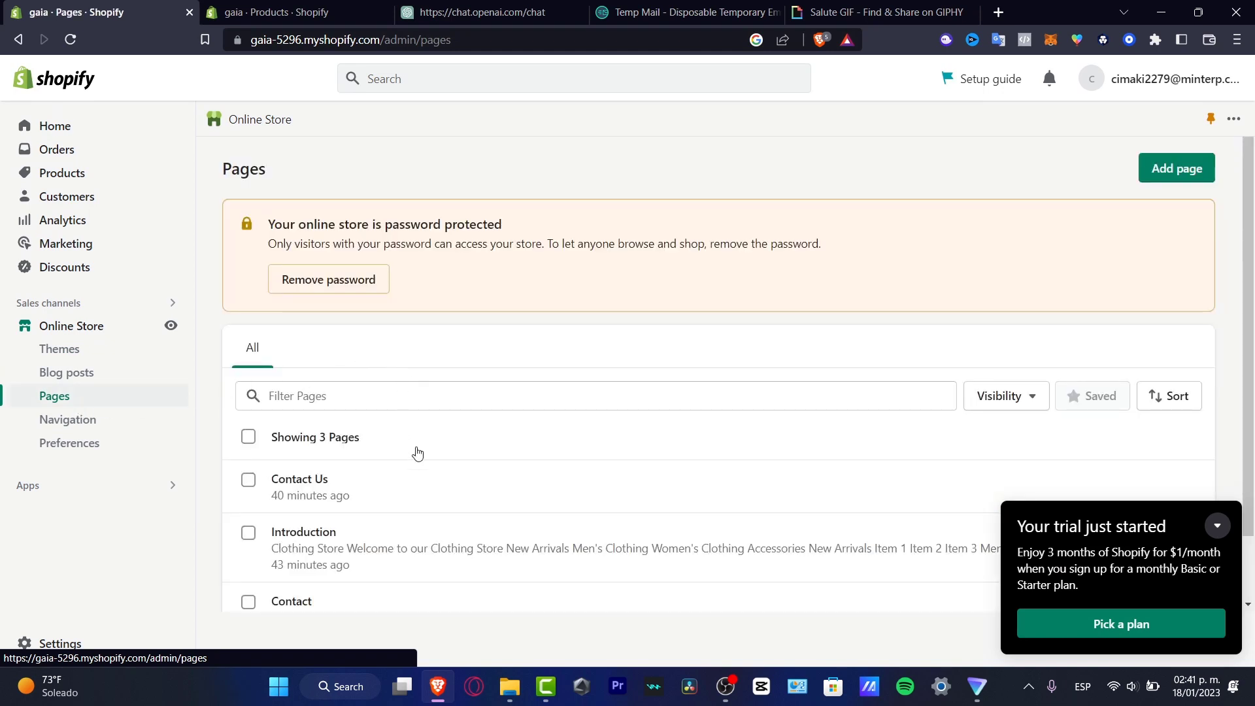
{"action": "scroll", "coordinate": [484, 491], "scroll_direction": "down", "scroll_amount": 1}
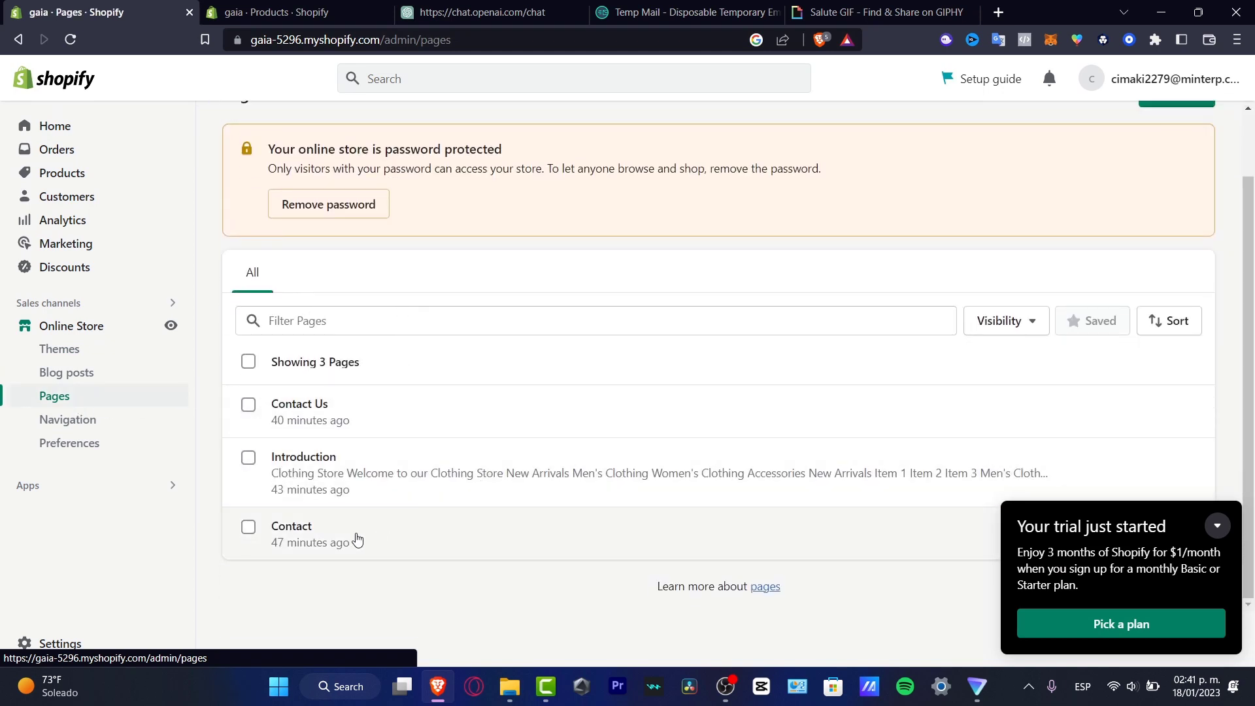
{"action": "left_click", "coordinate": [353, 538]}
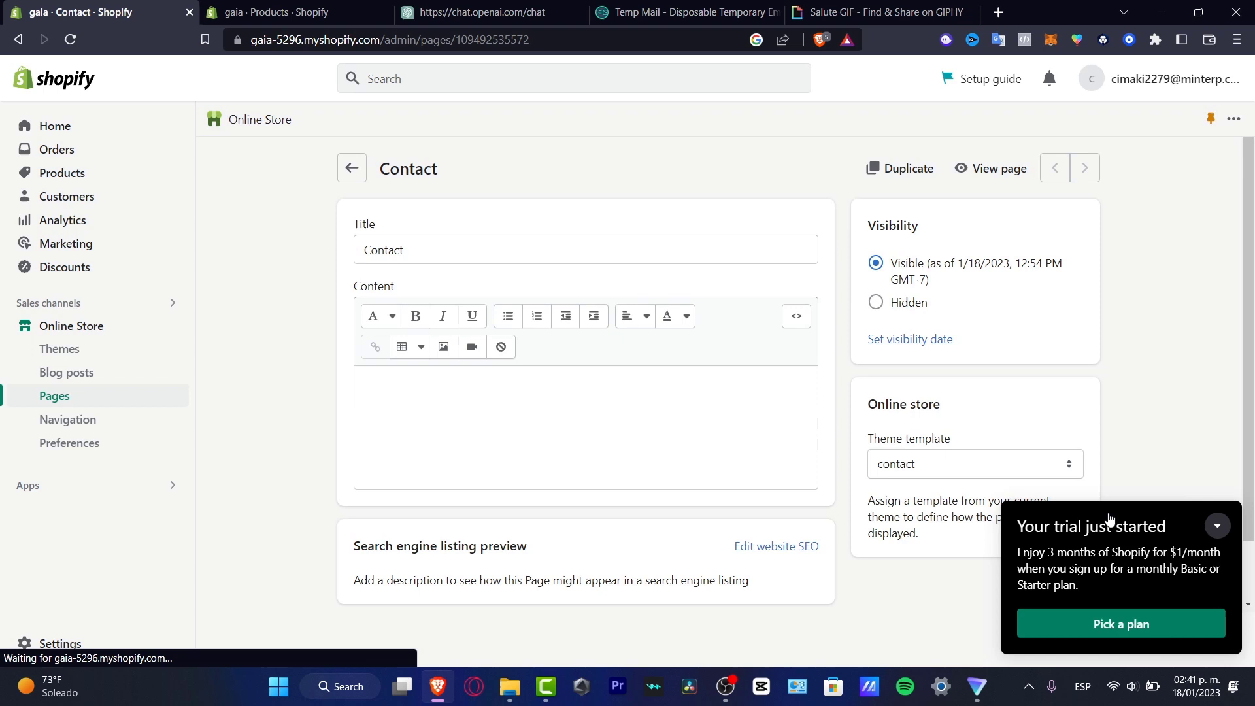
{"action": "scroll", "coordinate": [731, 472], "scroll_direction": "down", "scroll_amount": 1}
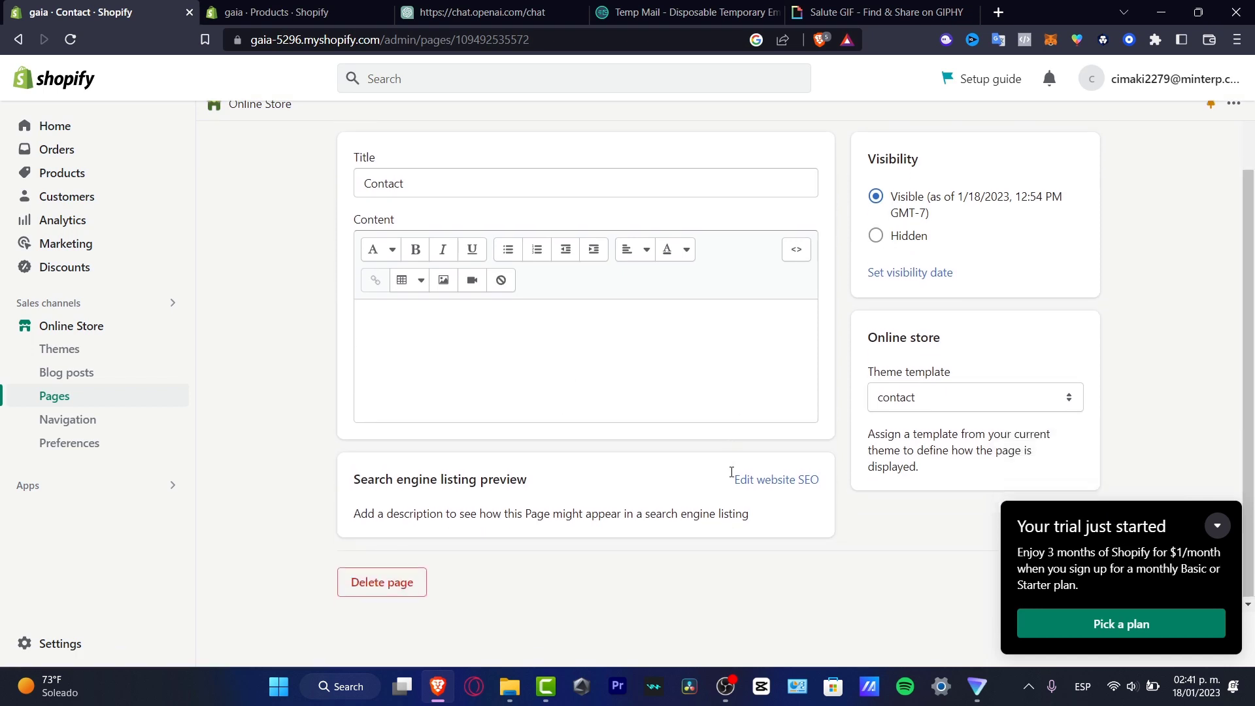
{"action": "left_click", "coordinate": [625, 355]}
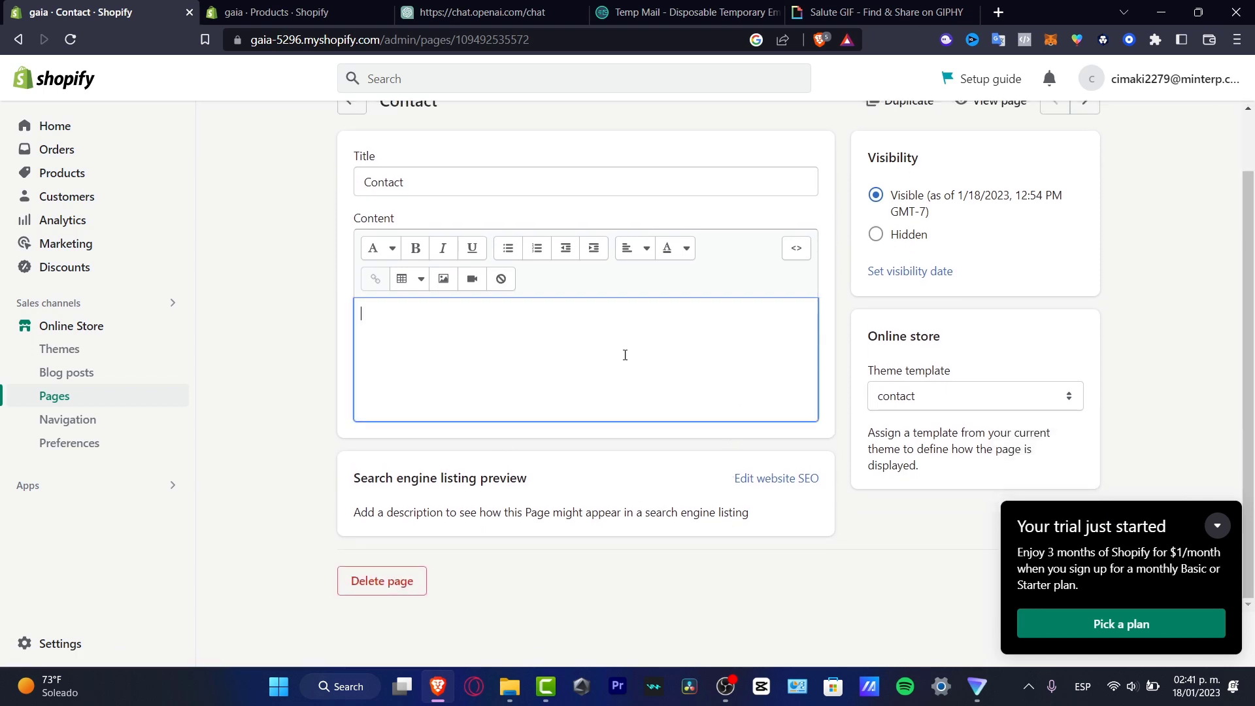
{"action": "scroll", "coordinate": [692, 350], "scroll_direction": "up", "scroll_amount": 1}
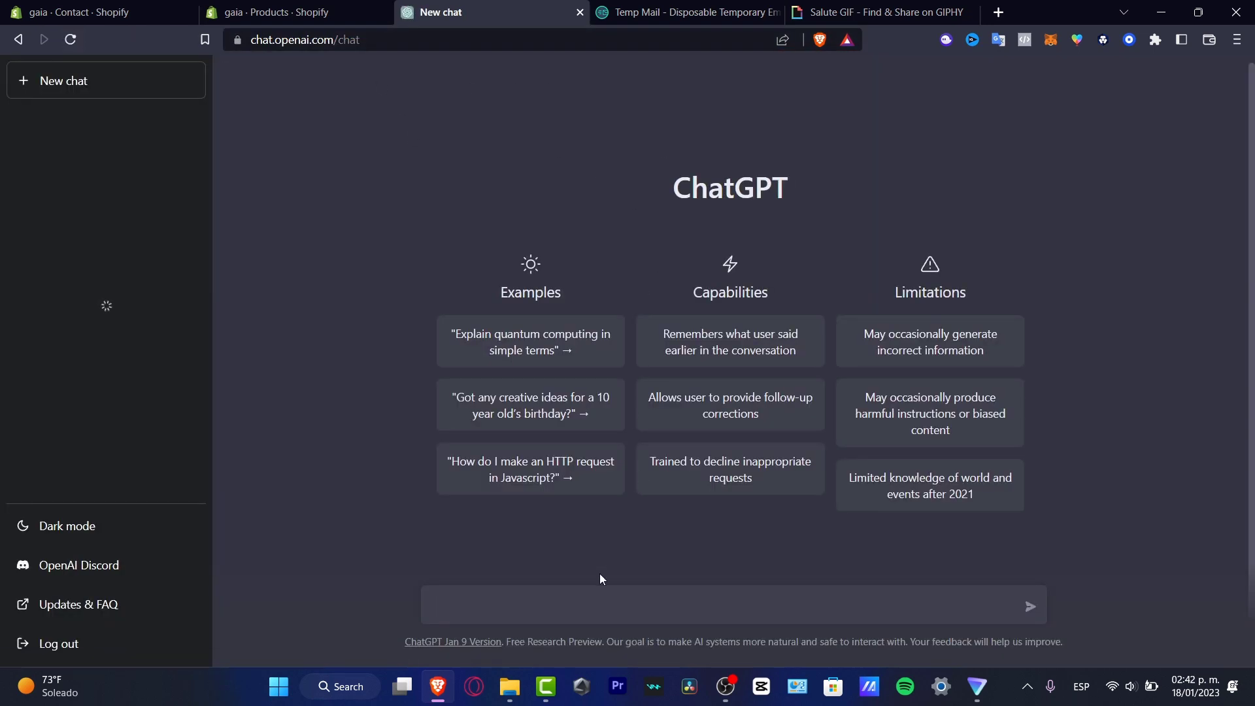
- Type a ChatGPT prompt: 'create me an HTML file to add my social med…'
{"action": "type", "text": "create me"}
{"action": "type", "text": " an HT"}
{"action": "key", "text": "BackSpace"}
{"action": "key", "text": "BackSpace"}
{"action": "type", "text": "HTM"}
{"action": "type", "text": "L file to a"}
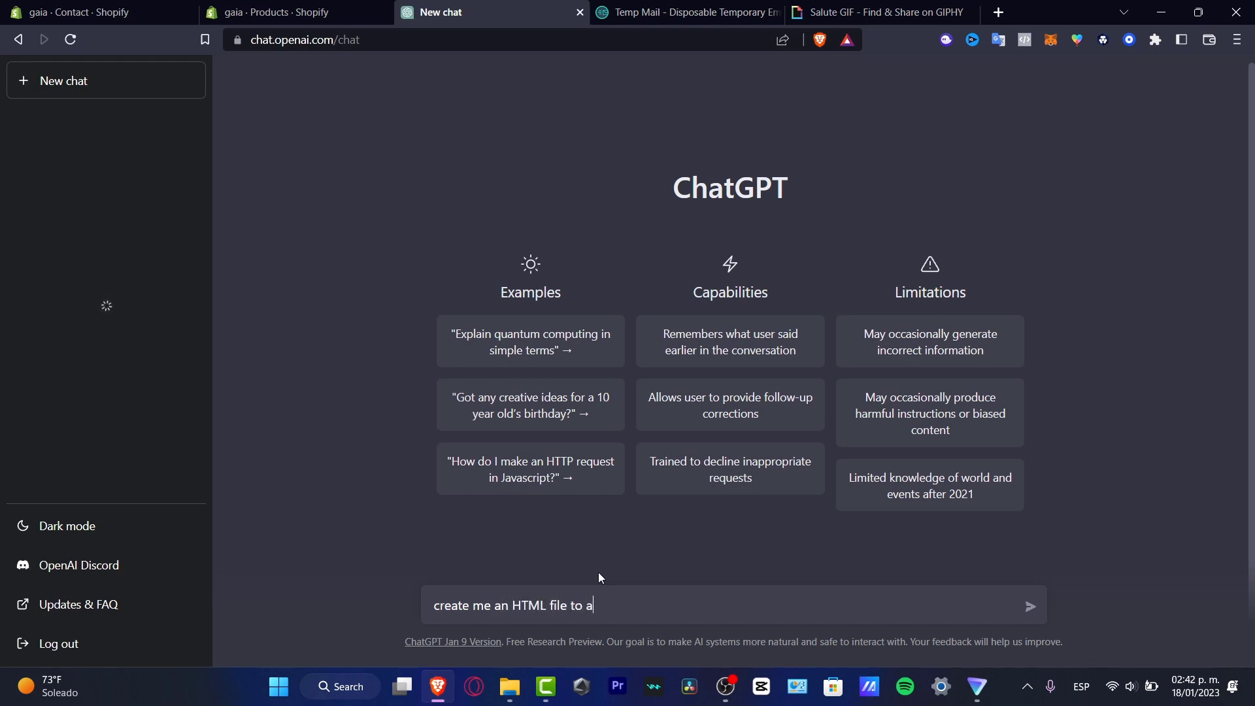
{"action": "type", "text": "dd my social n"}
{"action": "key", "text": "BackSpace"}
{"action": "type", "text": "med"}
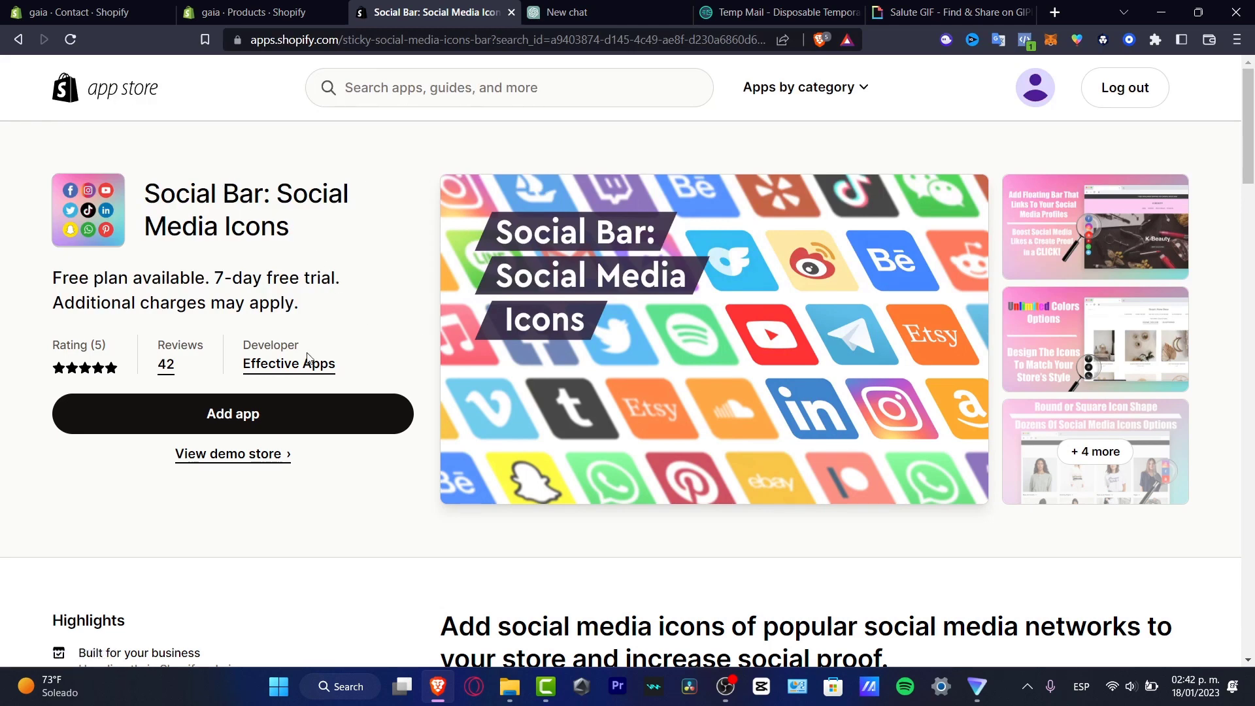
- Add and install the Social Bar app, reaching its subscription approval page
{"action": "scroll", "coordinate": [941, 409], "scroll_direction": "down", "scroll_amount": 3}
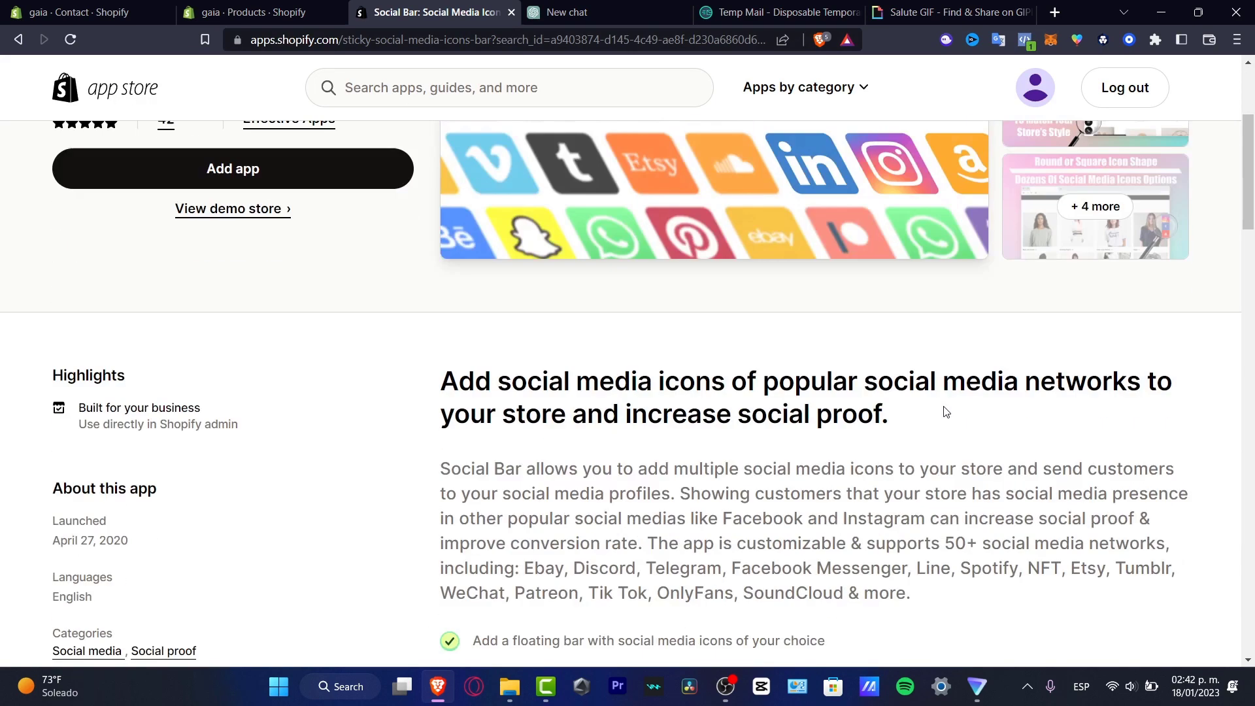
{"action": "left_click", "coordinate": [253, 168]}
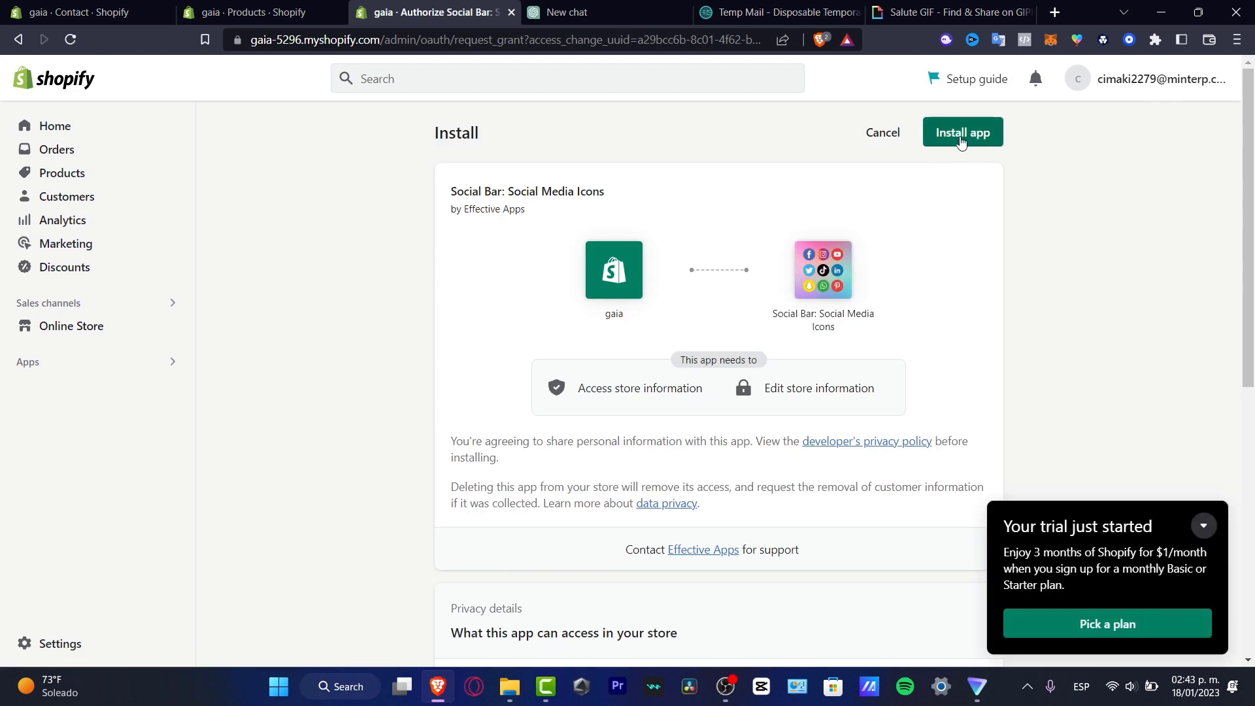
{"action": "left_click", "coordinate": [960, 136]}
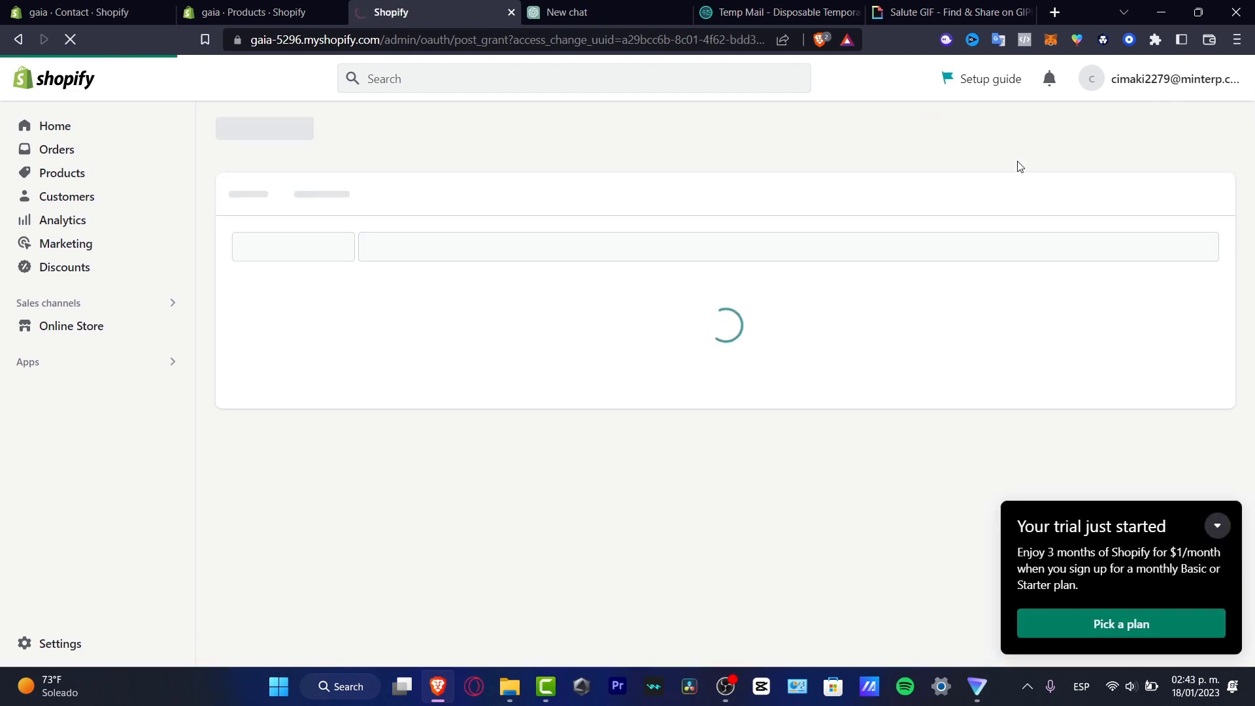
{"action": "left_click", "coordinate": [1218, 526]}
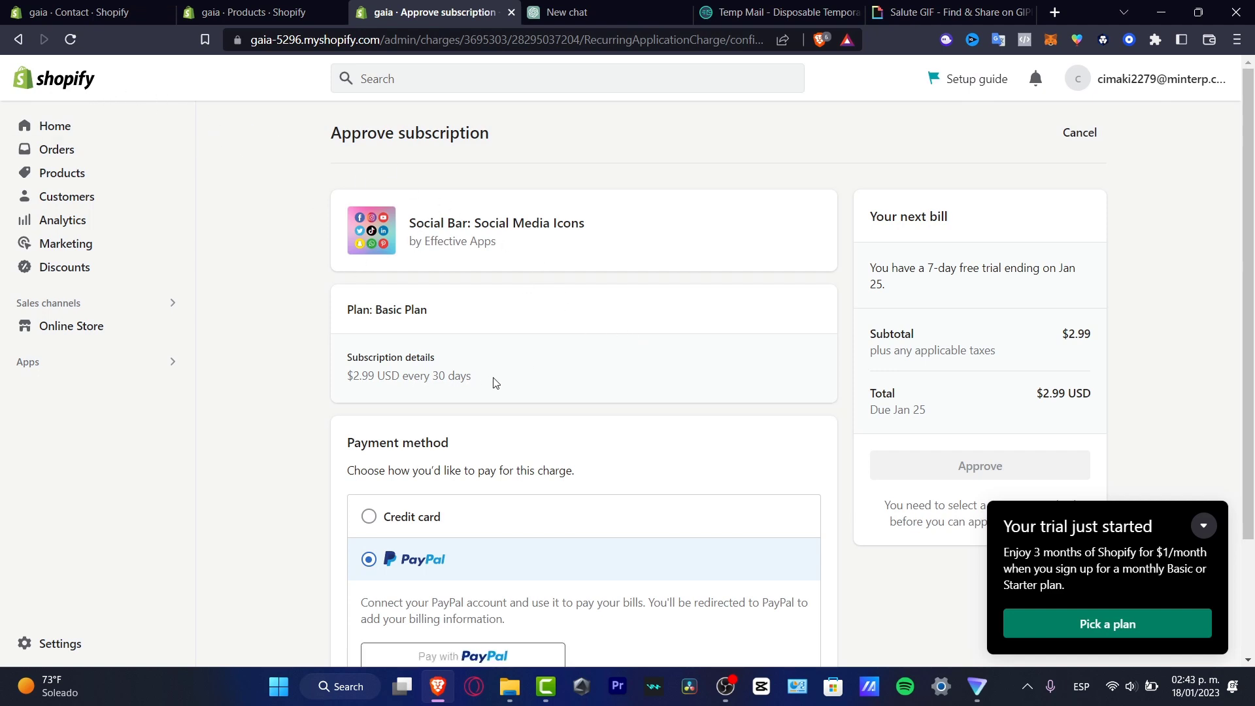
- Review the subscription price details without approving, collapsing the trial offer
{"action": "left_click_drag", "start_coordinate": [369, 376], "coordinate": [354, 376]}
{"action": "left_click_drag", "start_coordinate": [478, 376], "coordinate": [343, 376]}
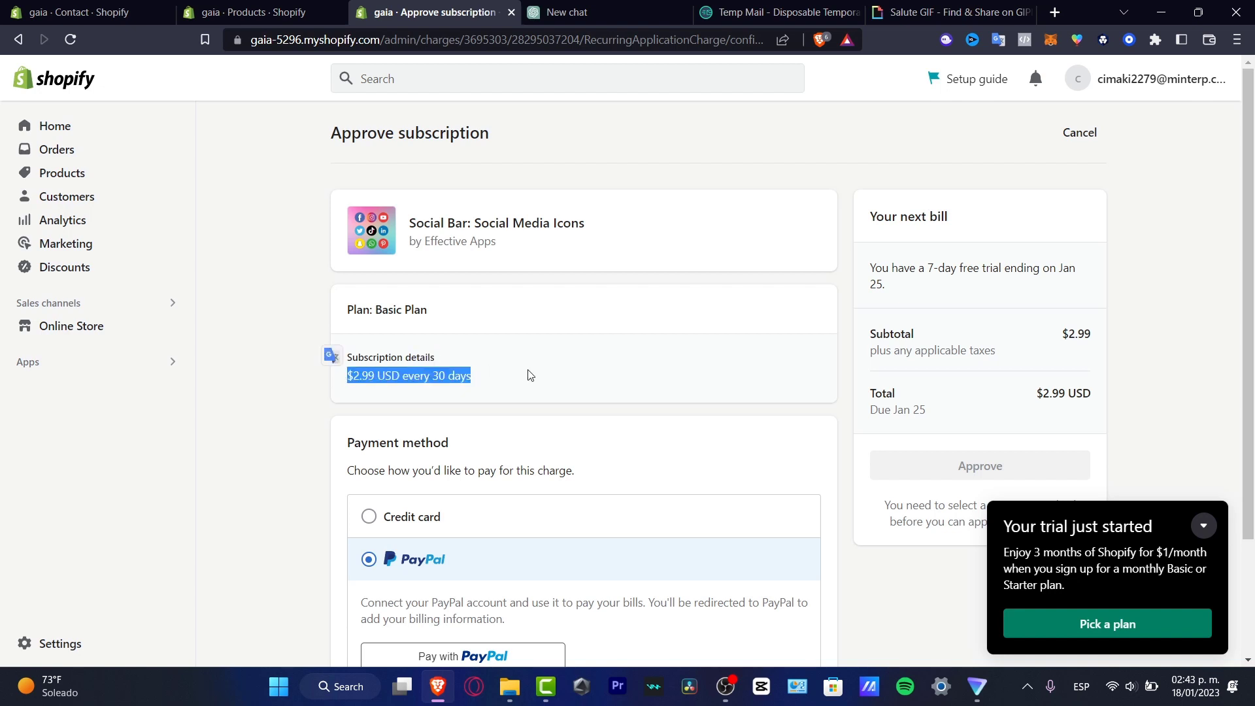
{"action": "left_click", "coordinate": [502, 381]}
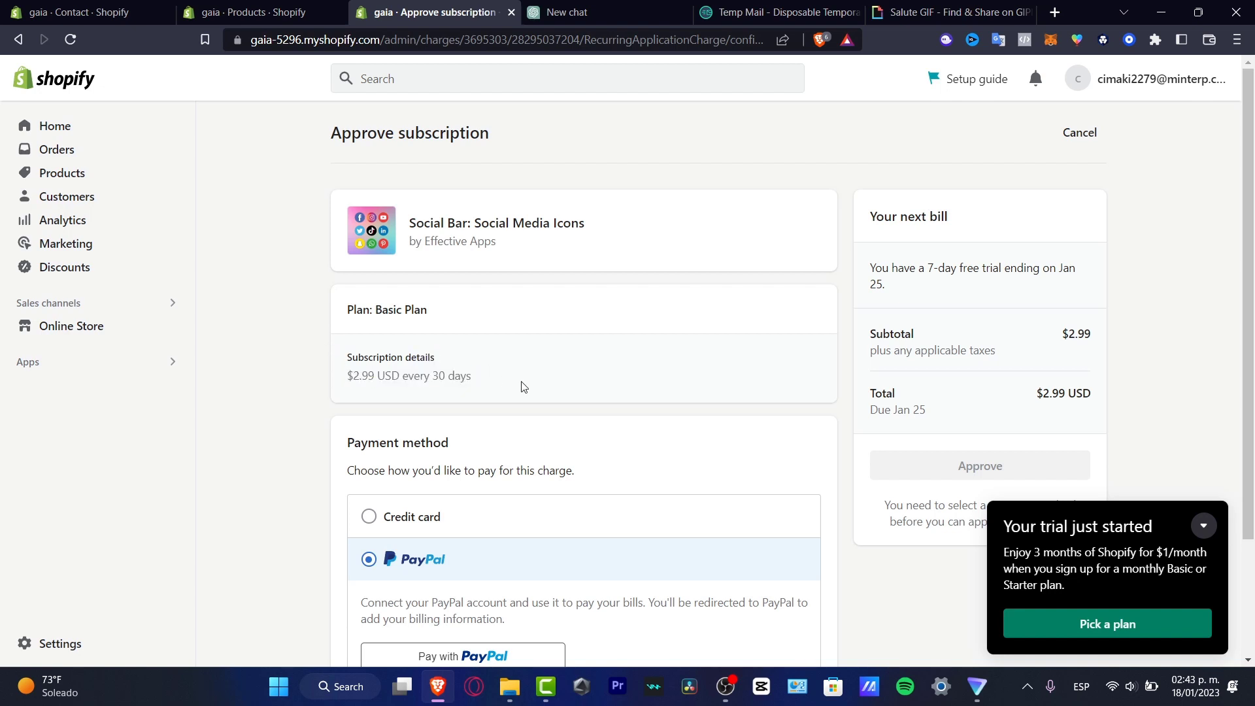
{"action": "scroll", "coordinate": [523, 386], "scroll_direction": "down", "scroll_amount": 2}
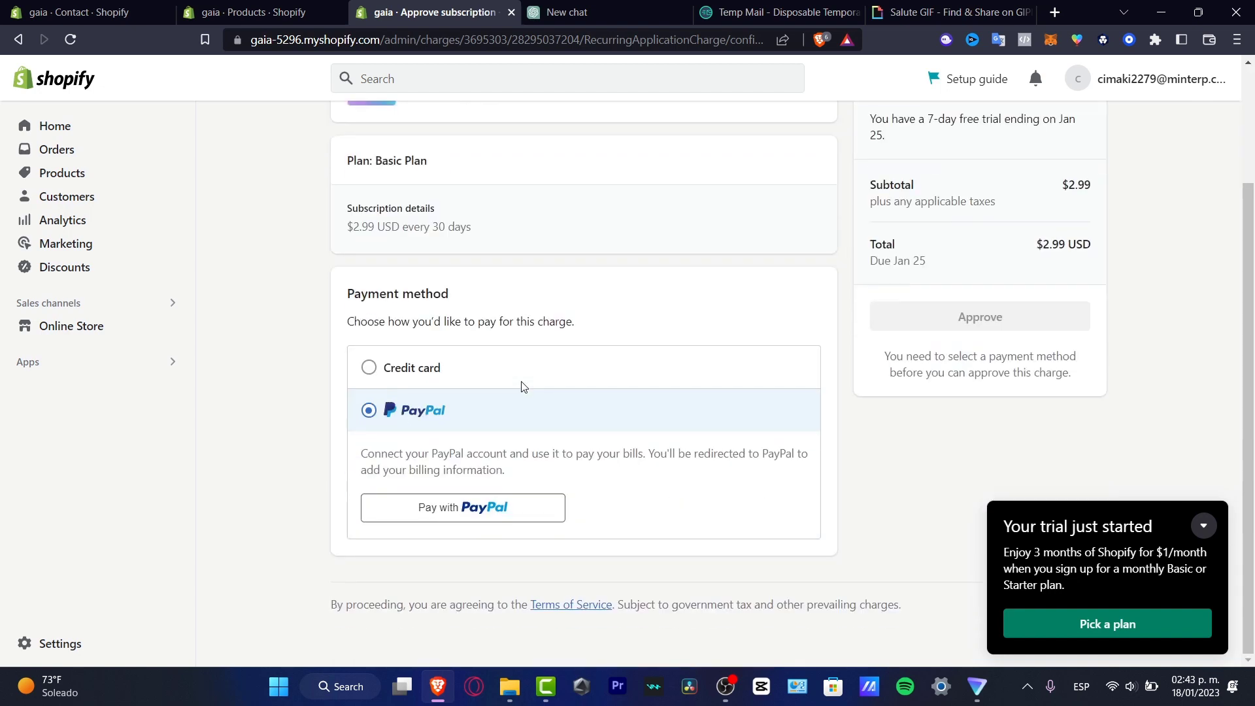
{"action": "left_click", "coordinate": [1204, 526]}
- Send the ChatGPT request for social media links HTML
{"action": "scroll", "coordinate": [561, 162], "scroll_direction": "up", "scroll_amount": 3}
{"action": "left_click", "coordinate": [593, 3]}
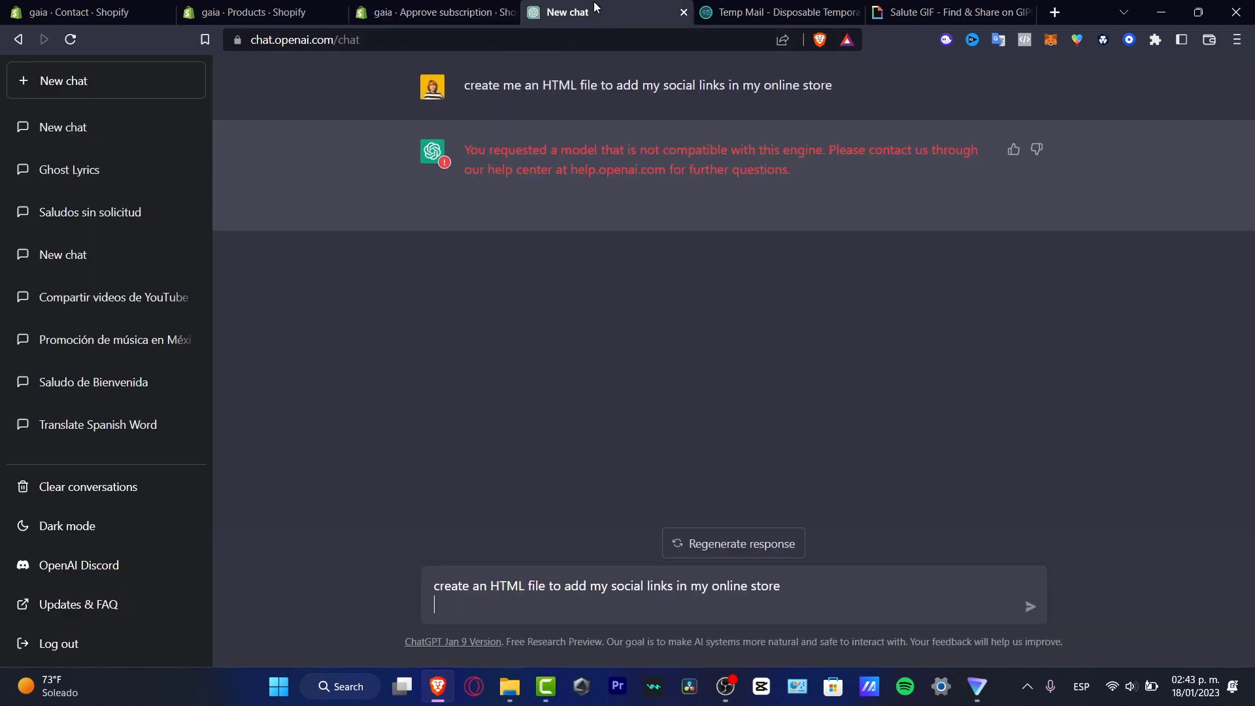
{"action": "left_click", "coordinate": [1029, 611]}
- Paste the generated HTML into the Contact page content, save it, and view the page
{"action": "key", "text": "ctrl+1"}
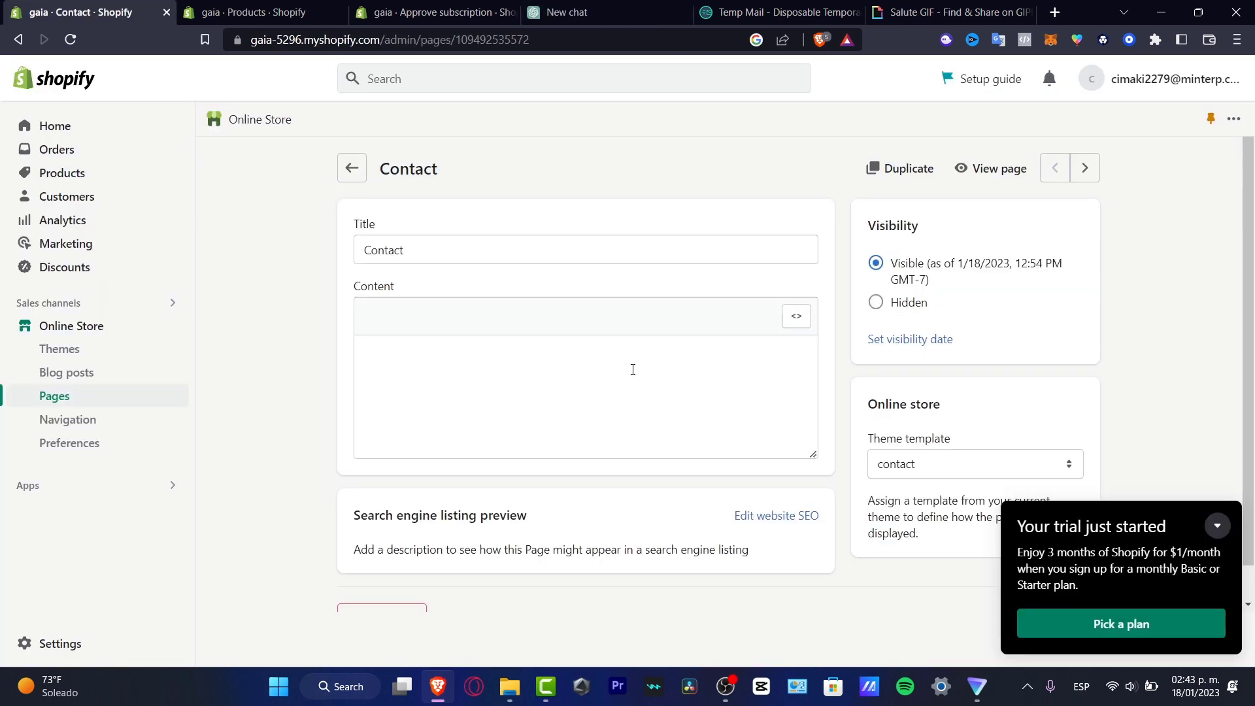
{"action": "key", "text": "ctrl+v"}
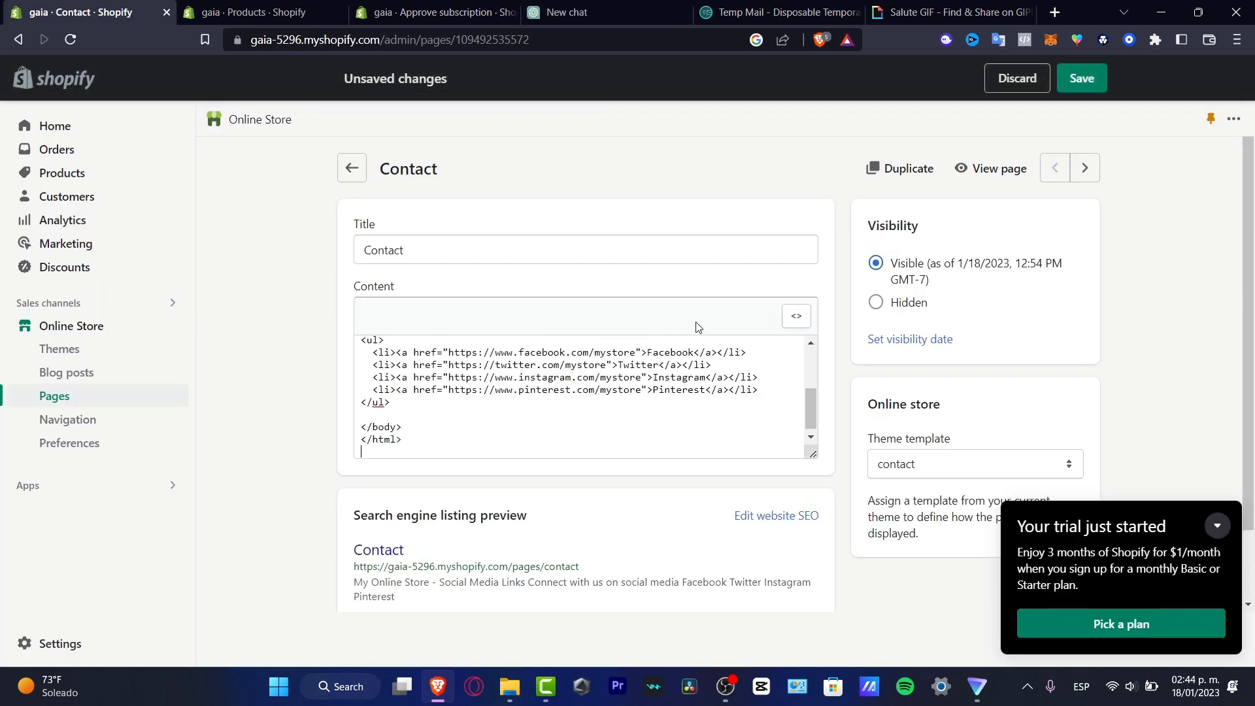
{"action": "left_click", "coordinate": [1087, 80]}
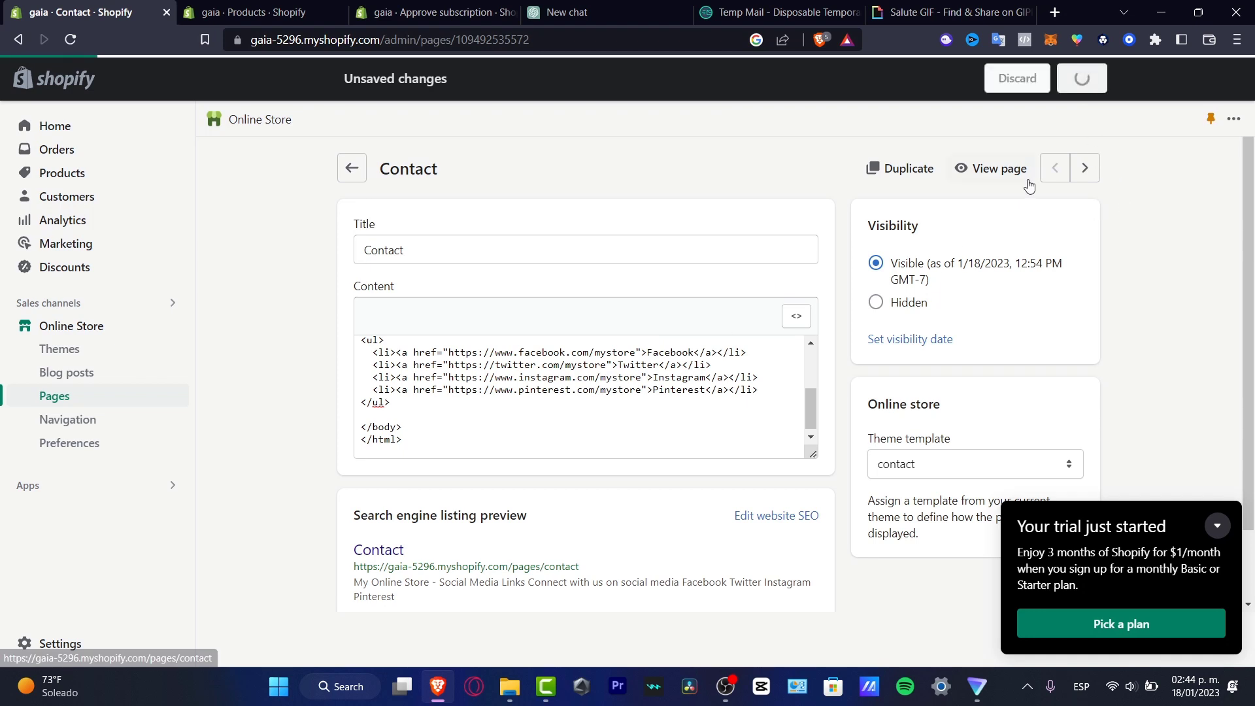
{"action": "left_click", "coordinate": [1017, 173]}
- Scroll through the live storefront Contact page to check the social links
{"action": "scroll", "coordinate": [680, 236], "scroll_direction": "down", "scroll_amount": 3}
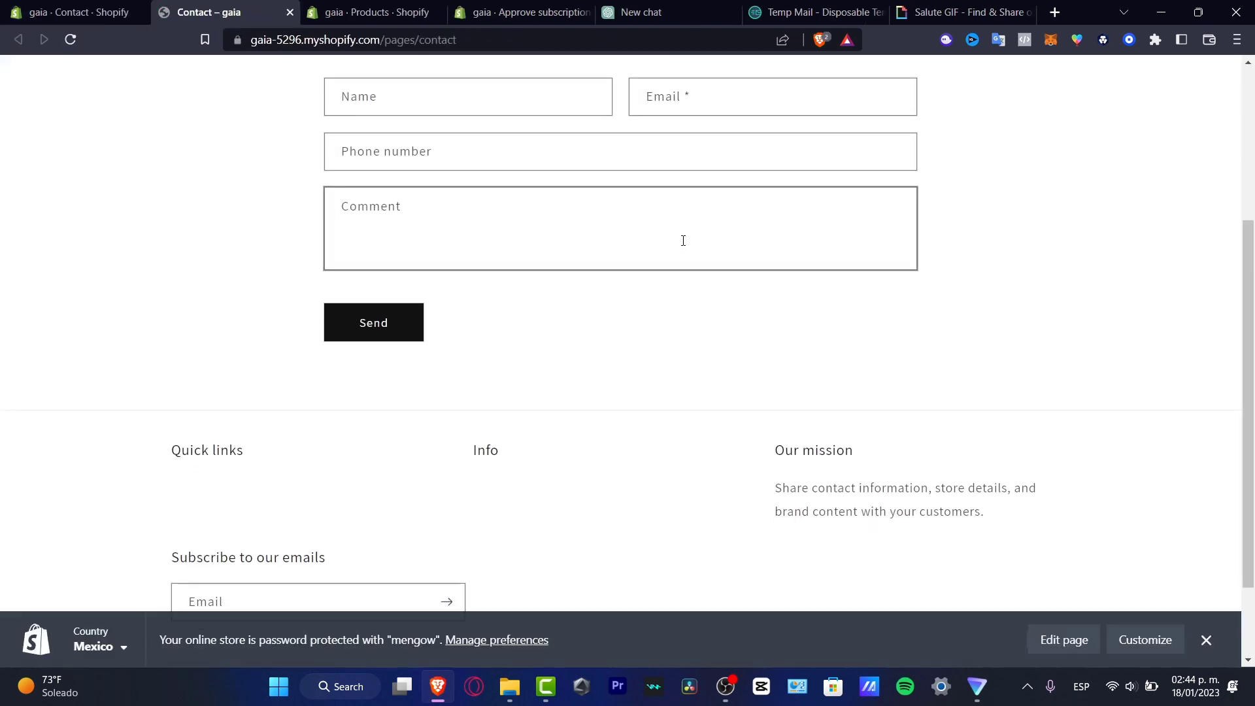
{"action": "scroll", "coordinate": [683, 240], "scroll_direction": "up", "scroll_amount": 5}
{"action": "key", "text": "ctrl+shift+Tab"}
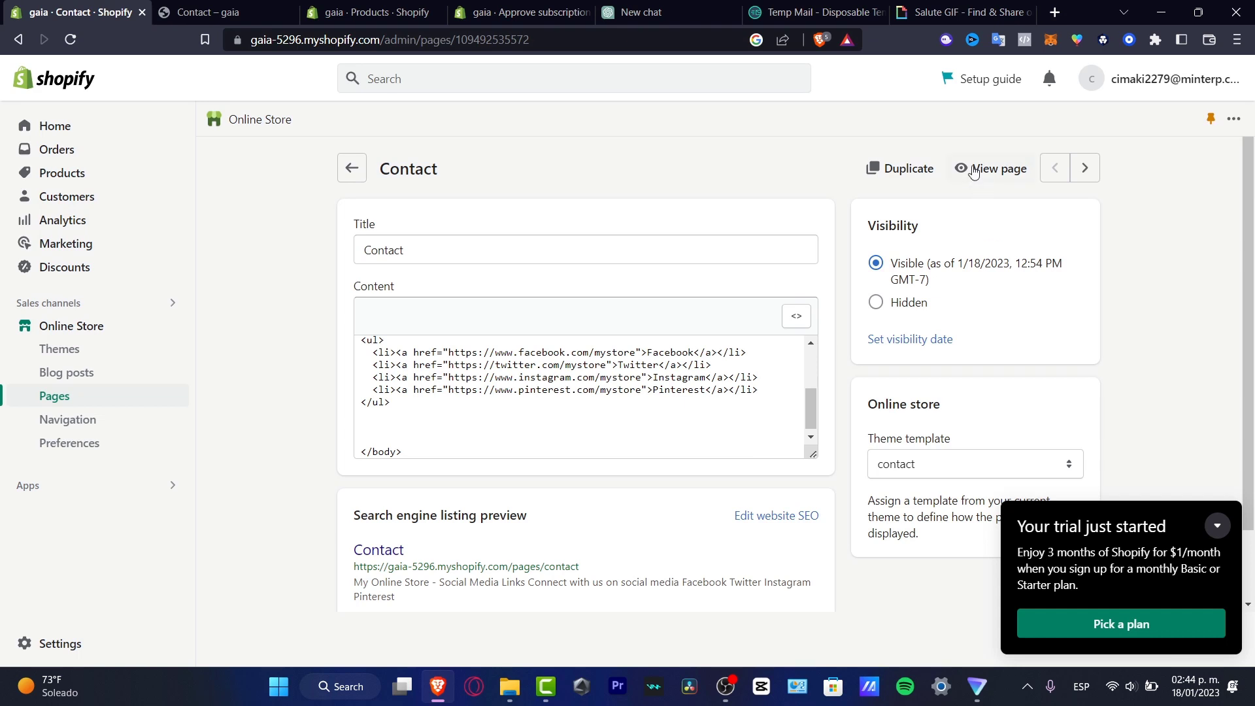
{"action": "left_click", "coordinate": [974, 172]}
{"action": "scroll", "coordinate": [708, 299], "scroll_direction": "down", "scroll_amount": 3}
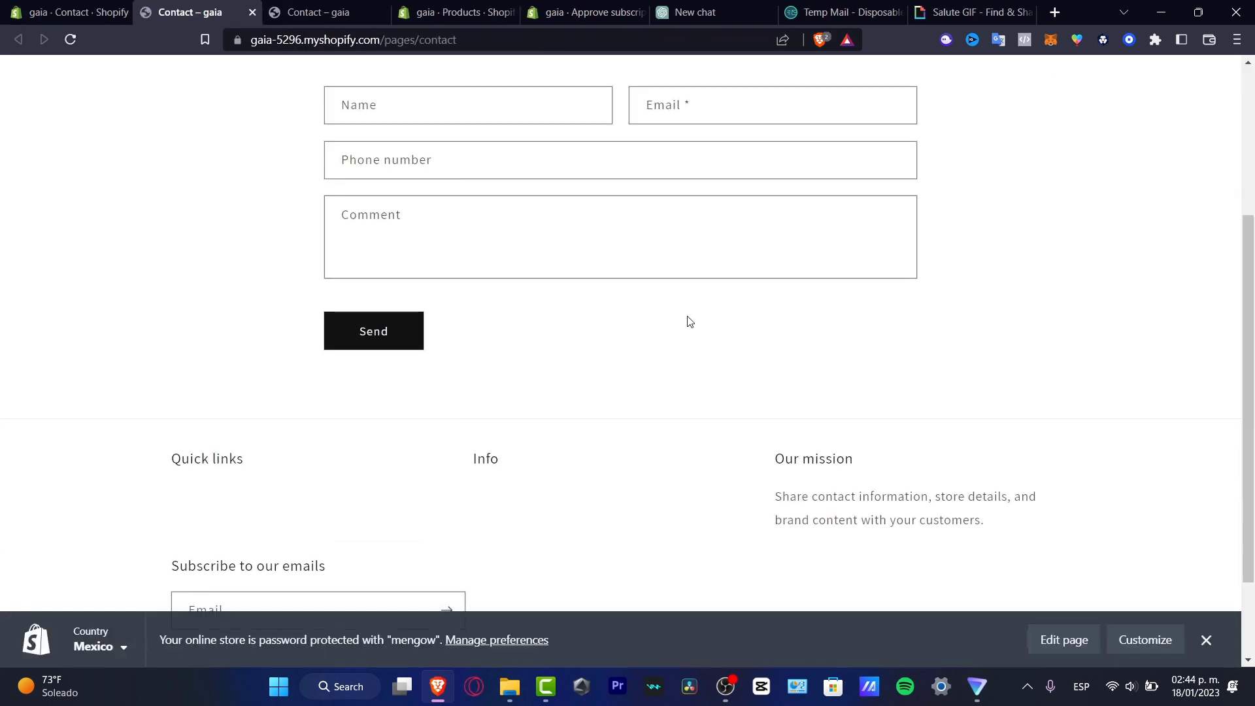
{"action": "scroll", "coordinate": [688, 321], "scroll_direction": "down", "scroll_amount": 2}
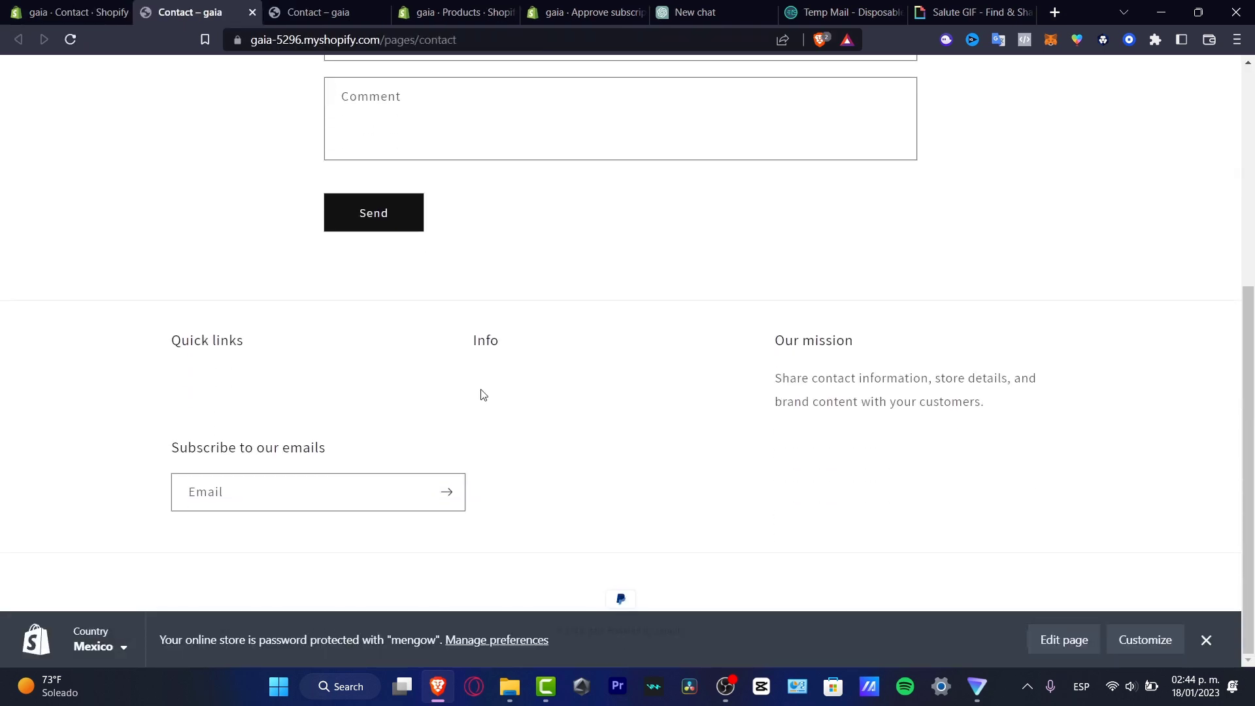
- Switch the editor Content to formatted view showing the heading and four social links
{"action": "left_click", "coordinate": [75, 14]}
{"action": "left_click", "coordinate": [796, 316]}
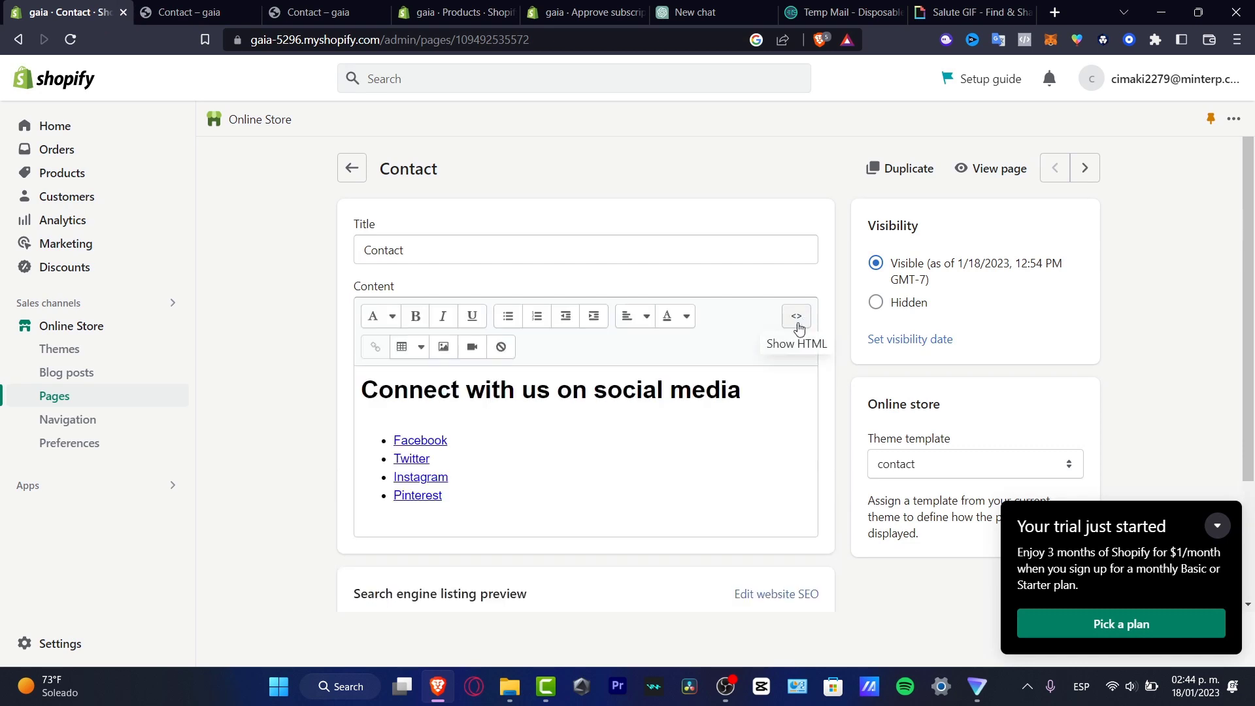
{"action": "scroll", "coordinate": [541, 409], "scroll_direction": "down", "scroll_amount": 3}
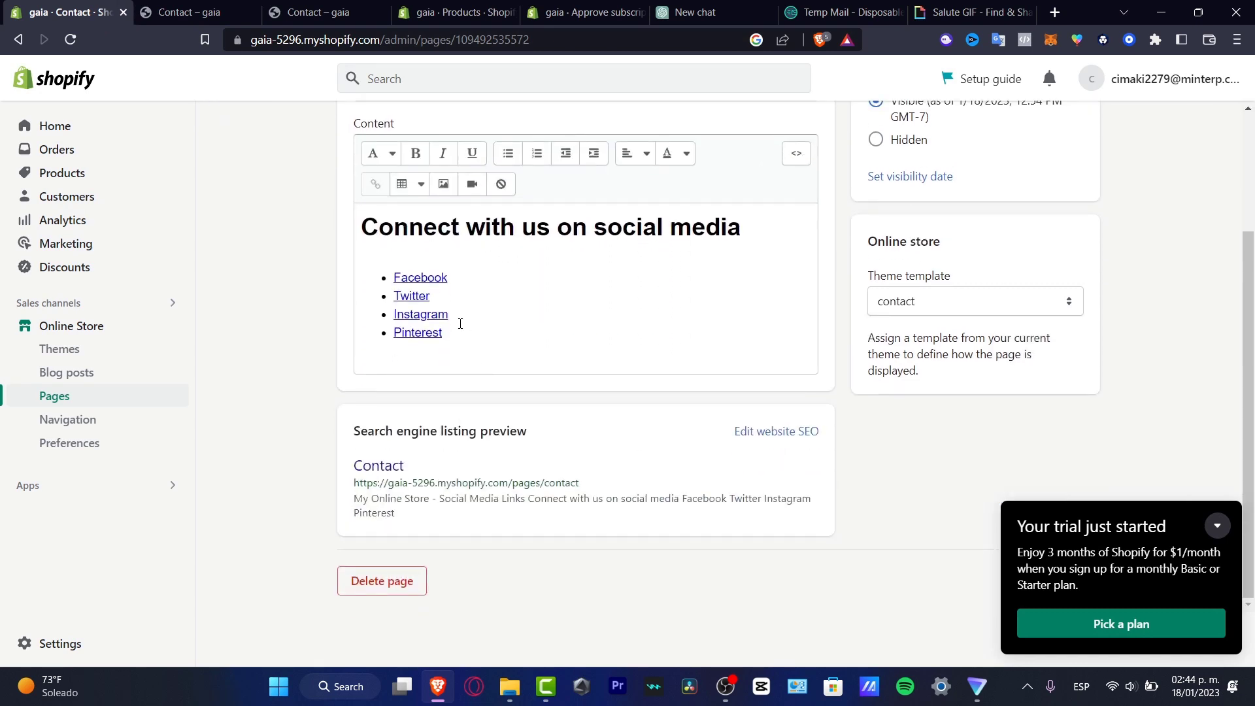